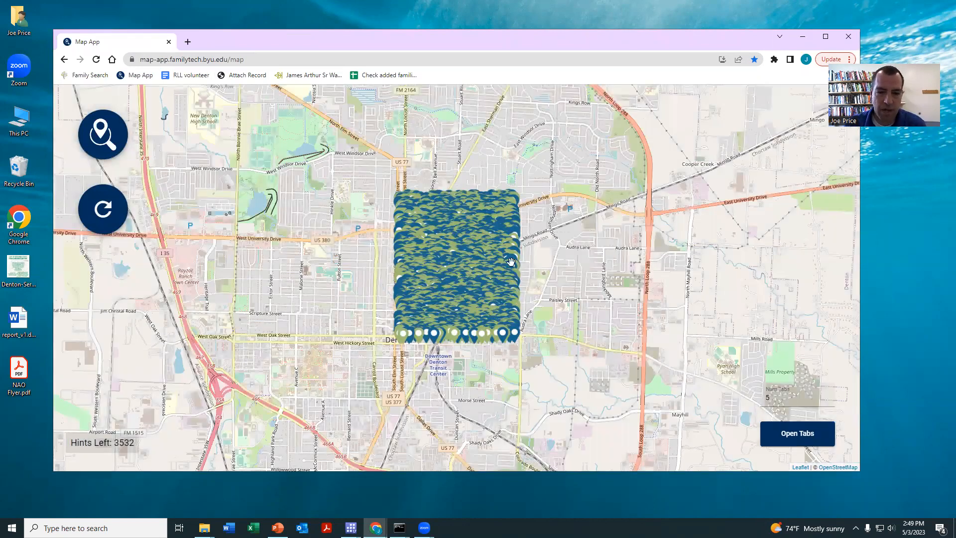
Search for record attachment hints in Denton, Texas, with Normal difficulty excluded and only Easier enabled
{"action": "scroll", "coordinate": [431, 242], "scroll_direction": "up", "scroll_amount": 2}
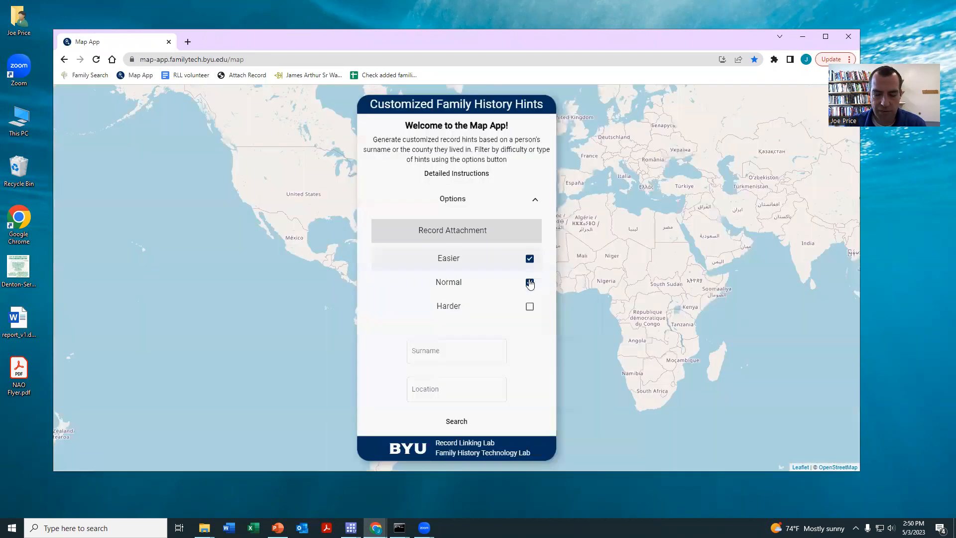
{"action": "left_click", "coordinate": [530, 282]}
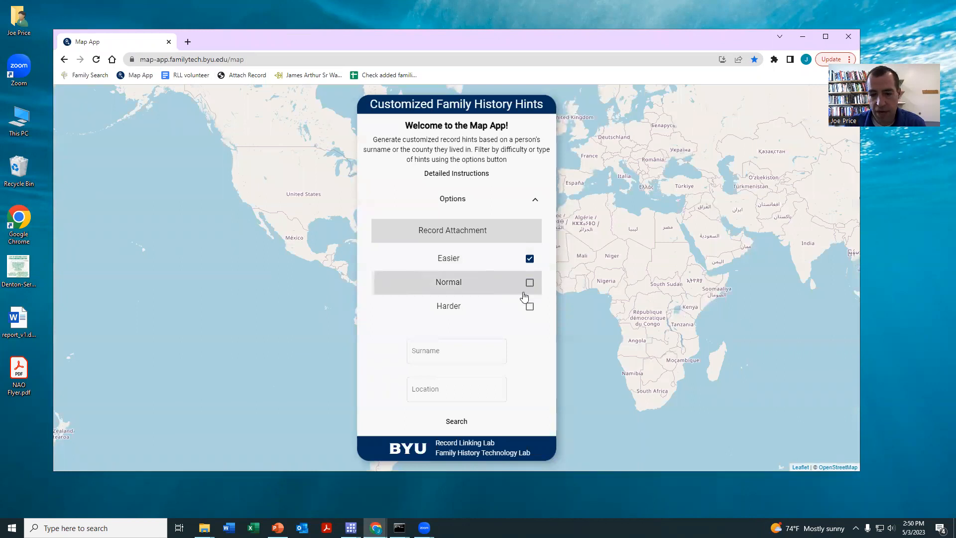
{"action": "left_click", "coordinate": [456, 422]}
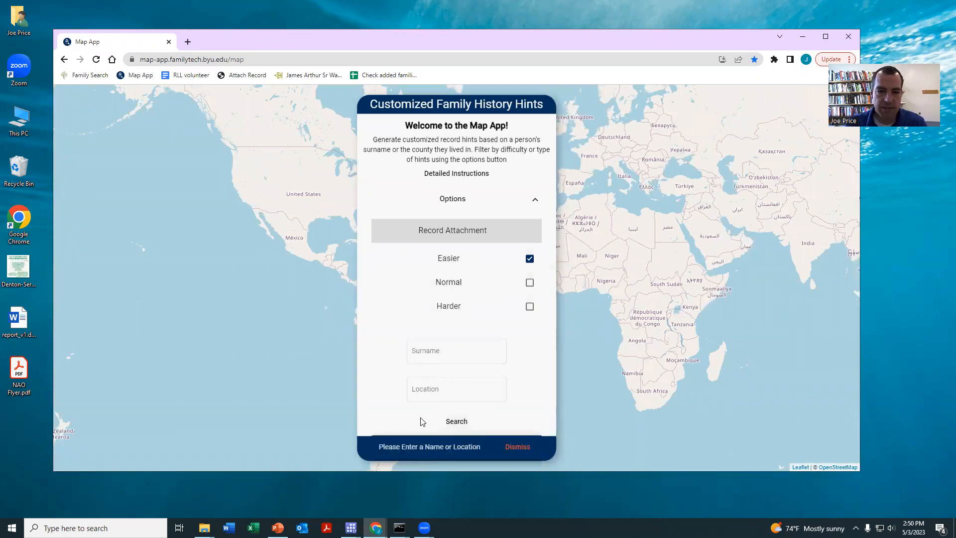
{"action": "left_click", "coordinate": [448, 388]}
{"action": "type", "text": "denton"}
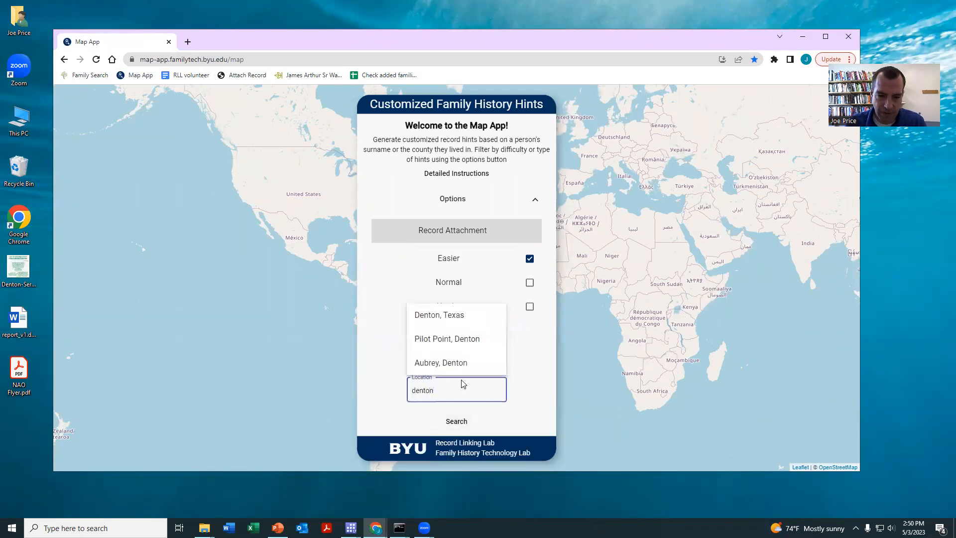
{"action": "left_click", "coordinate": [436, 314]}
{"action": "left_click", "coordinate": [453, 422]}
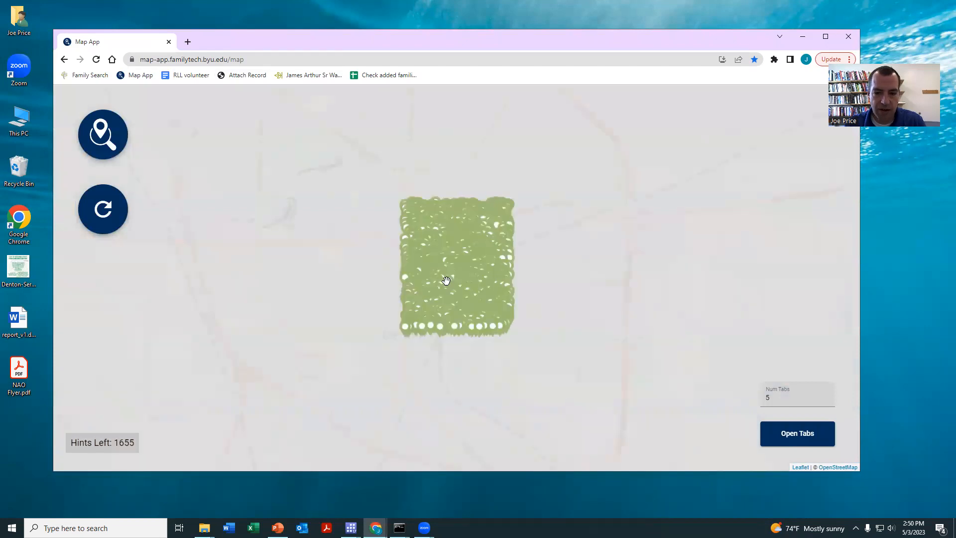
Open a hint from the Denton map, check which family members the record is attached to, and close it
{"action": "left_click", "coordinate": [482, 225]}
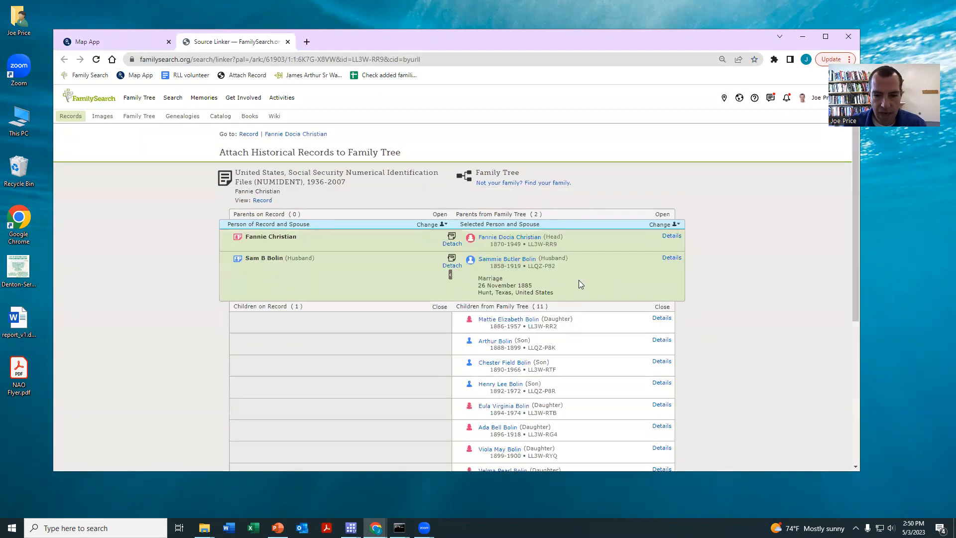
{"action": "scroll", "coordinate": [582, 282], "scroll_direction": "down", "scroll_amount": 4}
{"action": "left_click", "coordinate": [287, 41]}
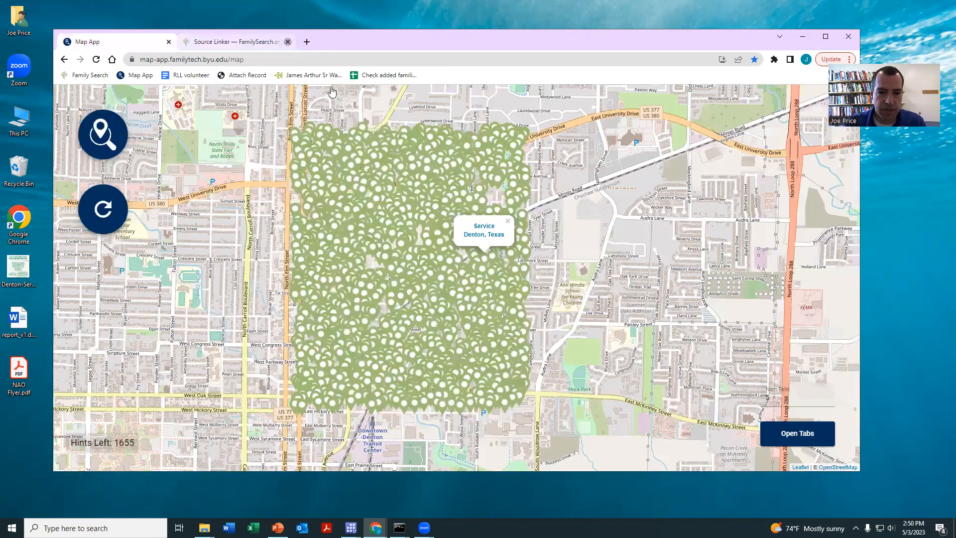
Open another Denton hint and compare the 1935–2004 son's birth and death details between the record and Family Tree
{"action": "left_click", "coordinate": [413, 185]}
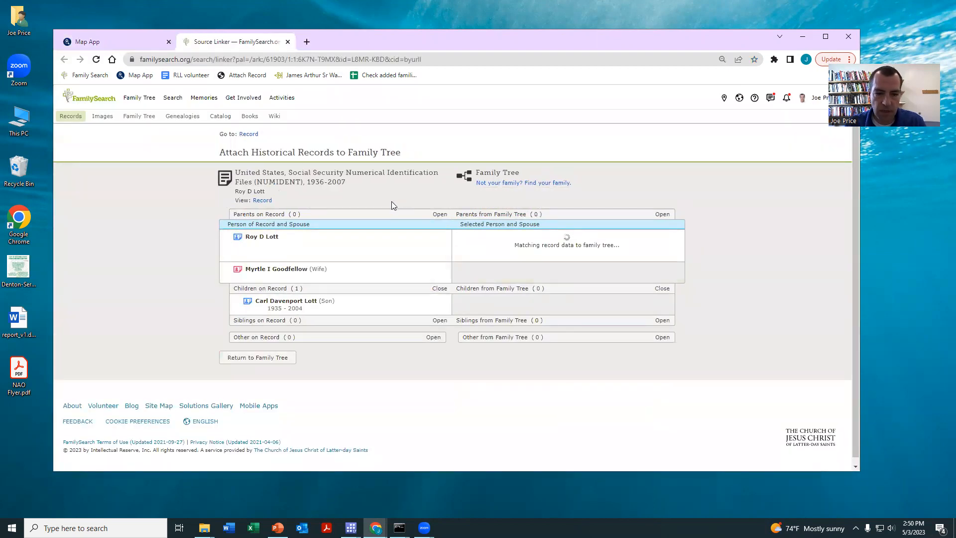
{"action": "scroll", "coordinate": [555, 252], "scroll_direction": "down", "scroll_amount": 1}
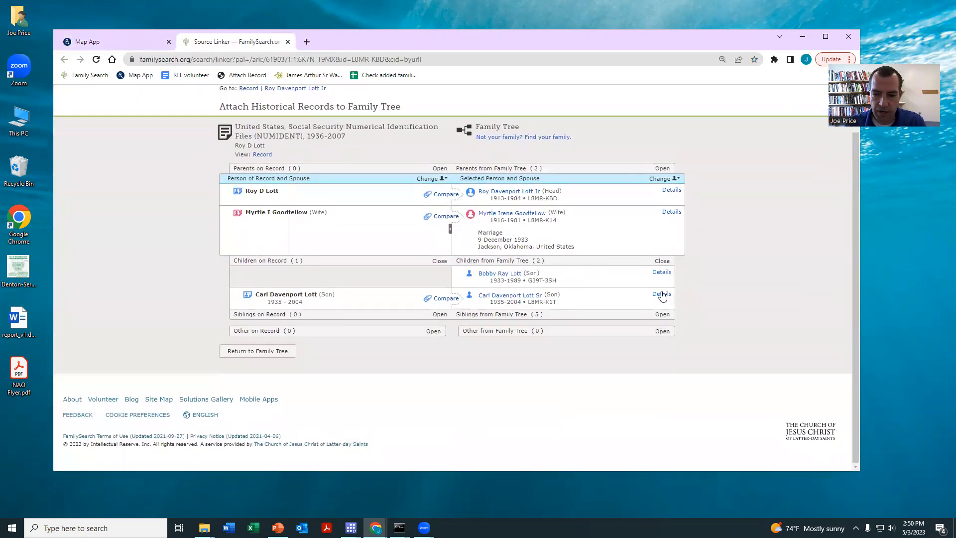
{"action": "left_click", "coordinate": [637, 290]}
{"action": "scroll", "coordinate": [622, 288], "scroll_direction": "down", "scroll_amount": 1}
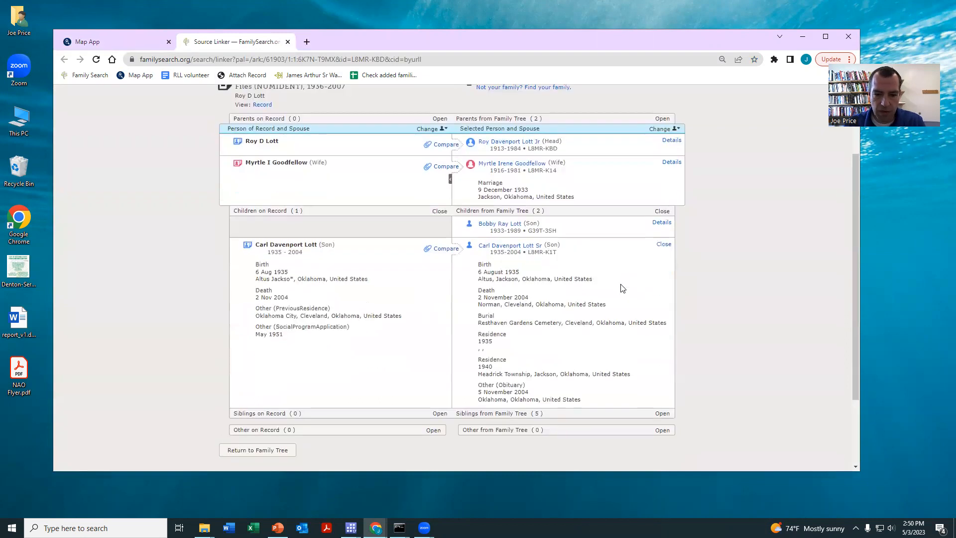
{"action": "scroll", "coordinate": [628, 288], "scroll_direction": "up", "scroll_amount": 1}
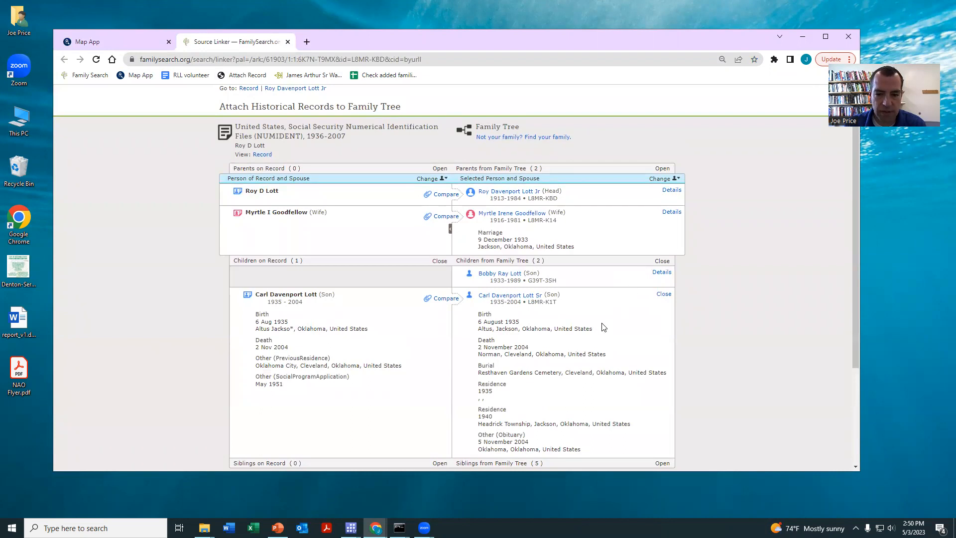
Attach the record to the matching son, adding the Oklahoma City previous residence and the May 1951 social program application
{"action": "left_click", "coordinate": [446, 297]}
{"action": "scroll", "coordinate": [448, 300], "scroll_direction": "down", "scroll_amount": 3}
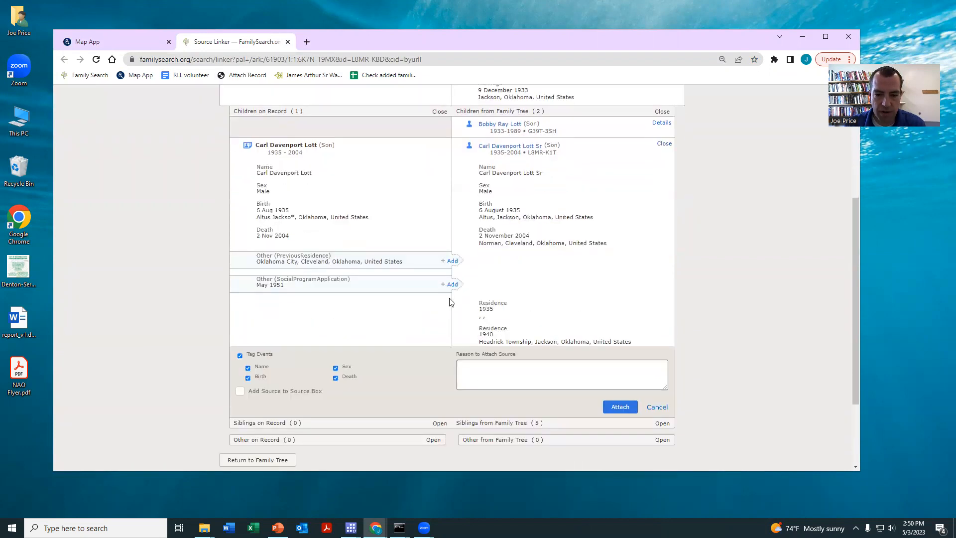
{"action": "left_click", "coordinate": [451, 283]}
{"action": "left_click", "coordinate": [449, 261]}
{"action": "scroll", "coordinate": [619, 341], "scroll_direction": "down", "scroll_amount": 3}
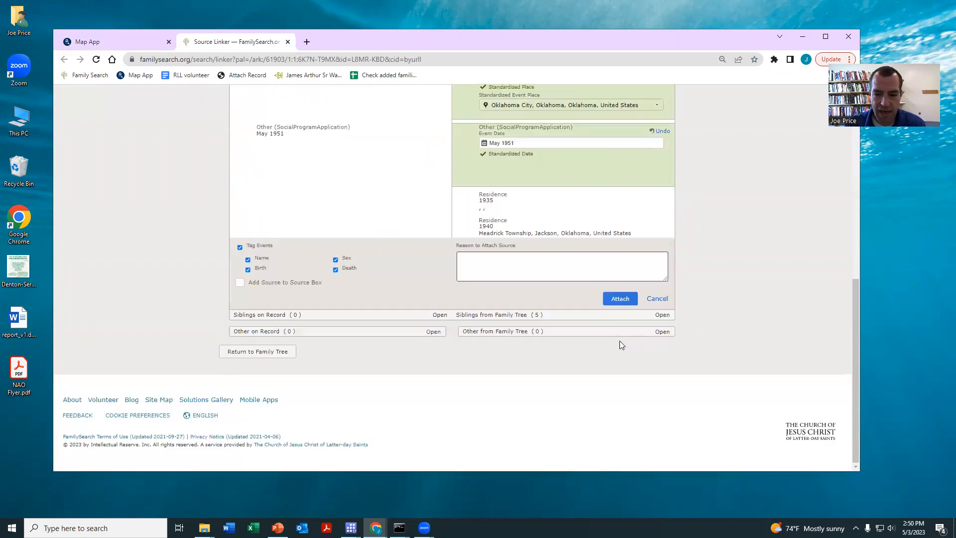
{"action": "left_click", "coordinate": [614, 299]}
Attach the same record to the matching wife and then to the head of the family
{"action": "left_click", "coordinate": [445, 268]}
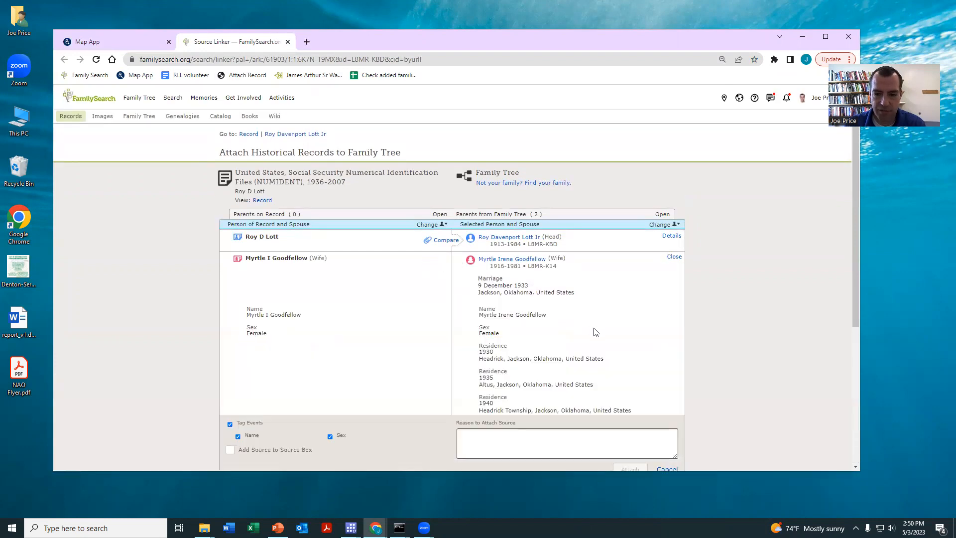
{"action": "scroll", "coordinate": [623, 366], "scroll_direction": "down", "scroll_amount": 2}
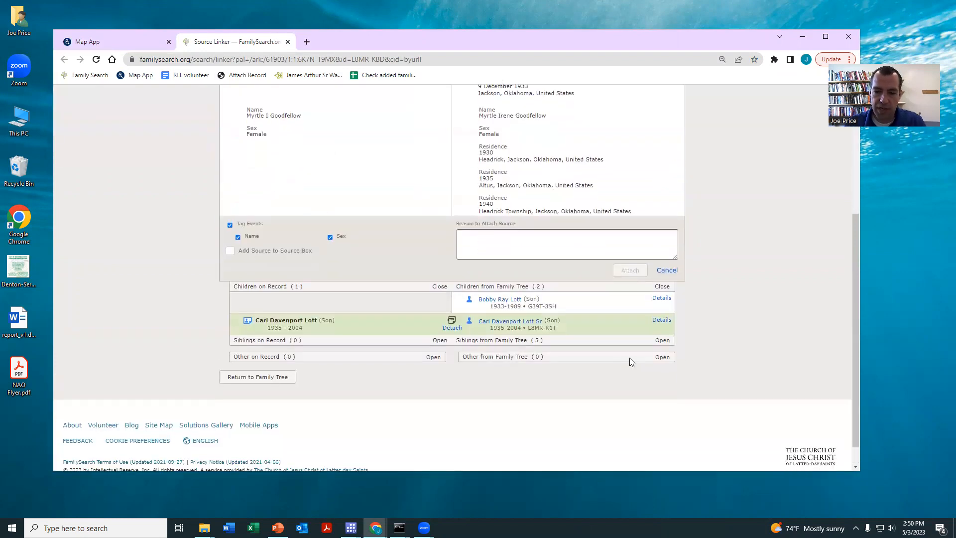
{"action": "left_click", "coordinate": [629, 370]}
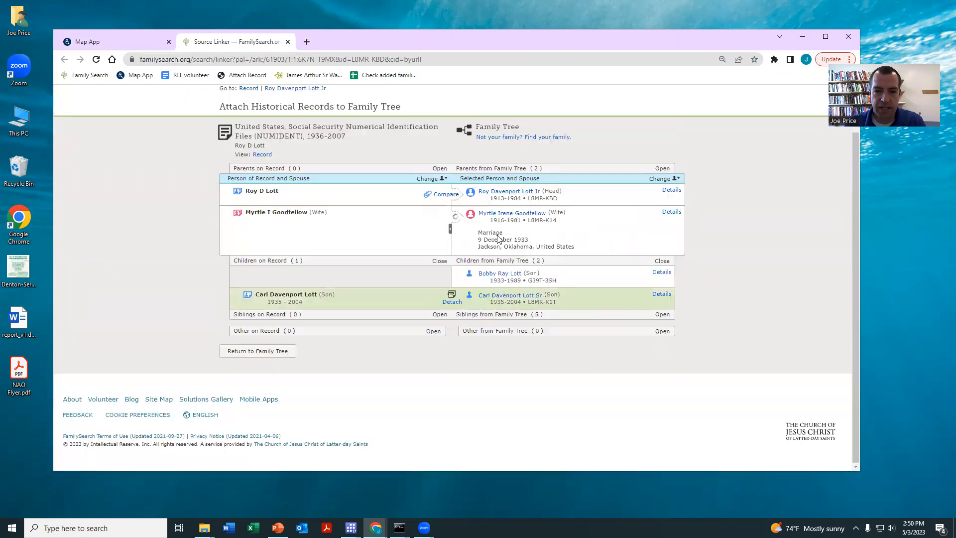
{"action": "left_click", "coordinate": [444, 194]}
{"action": "scroll", "coordinate": [612, 381], "scroll_direction": "down", "scroll_amount": 3}
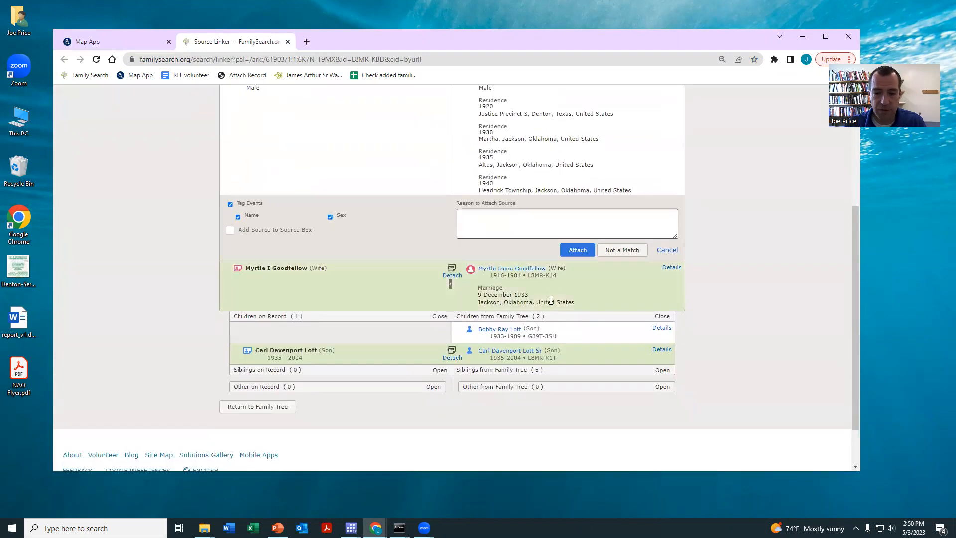
{"action": "left_click", "coordinate": [576, 250]}
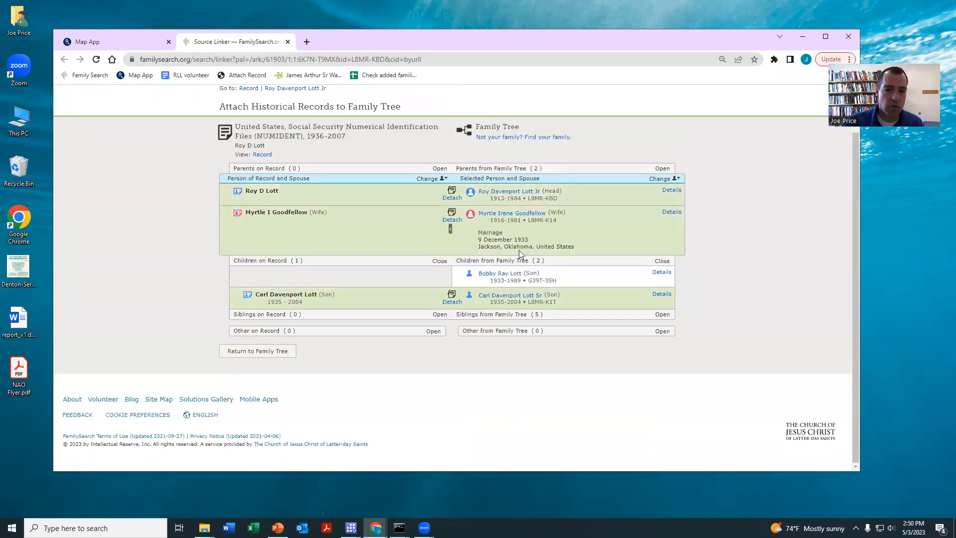
Close the finished record page and refresh the Denton hints on the map
{"action": "left_click", "coordinate": [288, 44]}
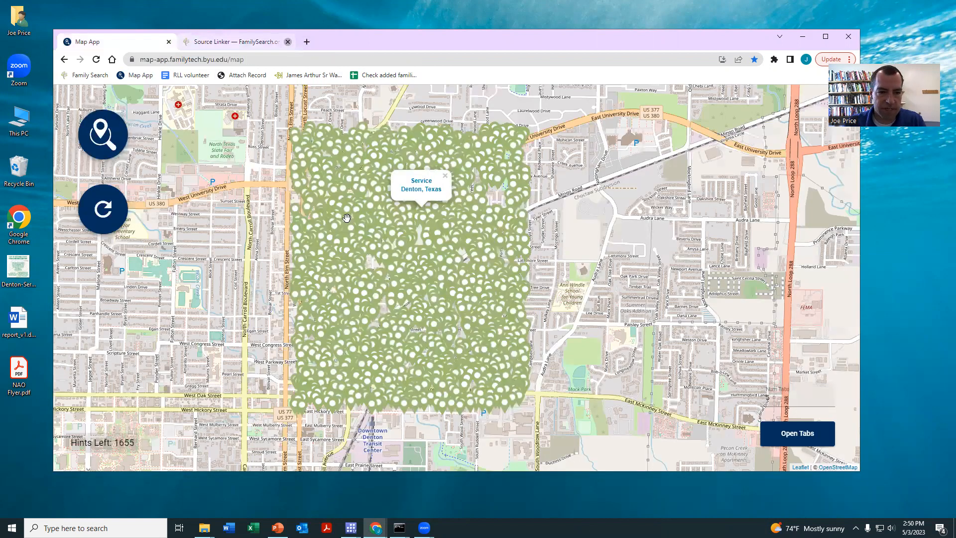
{"action": "scroll", "coordinate": [440, 227], "scroll_direction": "up", "scroll_amount": 1}
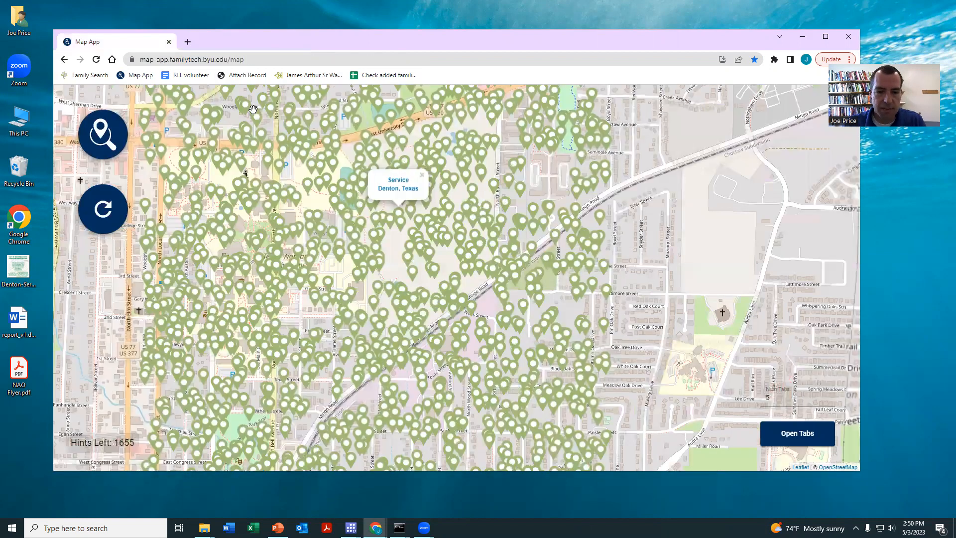
{"action": "left_click", "coordinate": [104, 211]}
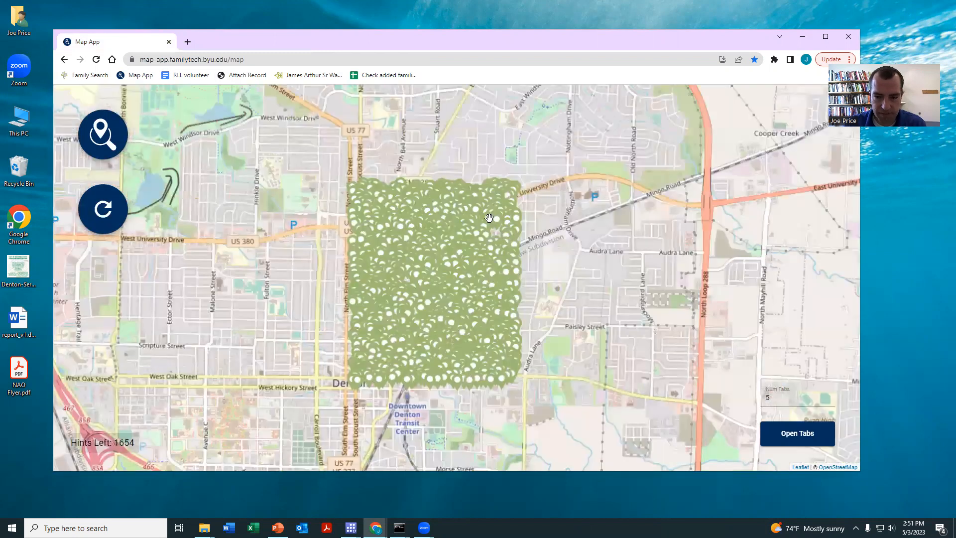
Open another Denton hint and compare the record person's birth, death and residence details with the matching Family Tree person
{"action": "mouse_move", "coordinate": [489, 218]}
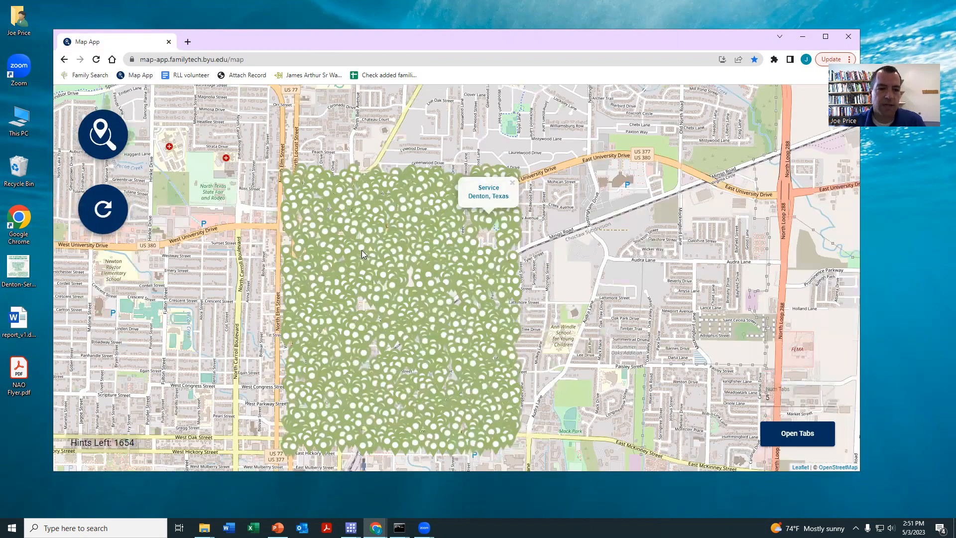
{"action": "left_click", "coordinate": [345, 244]}
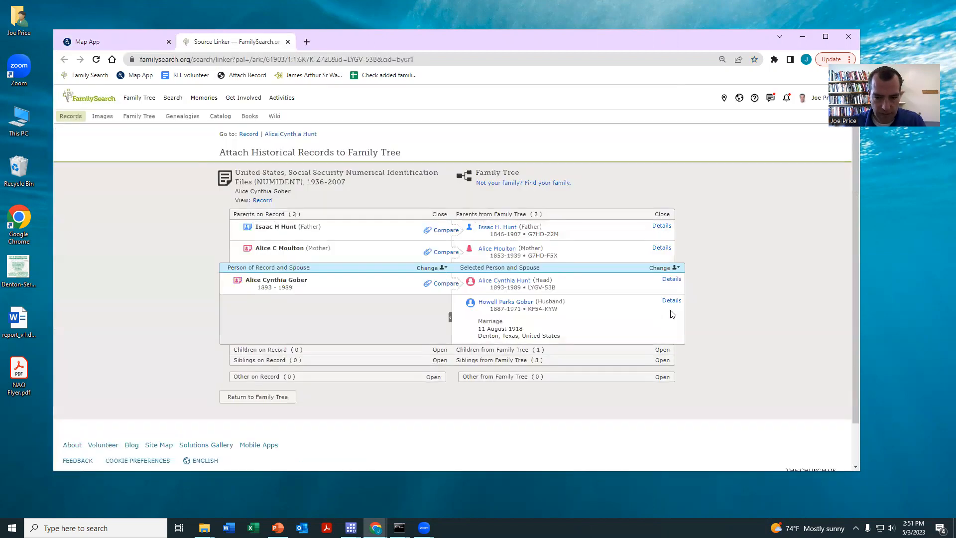
{"action": "left_click", "coordinate": [671, 280]}
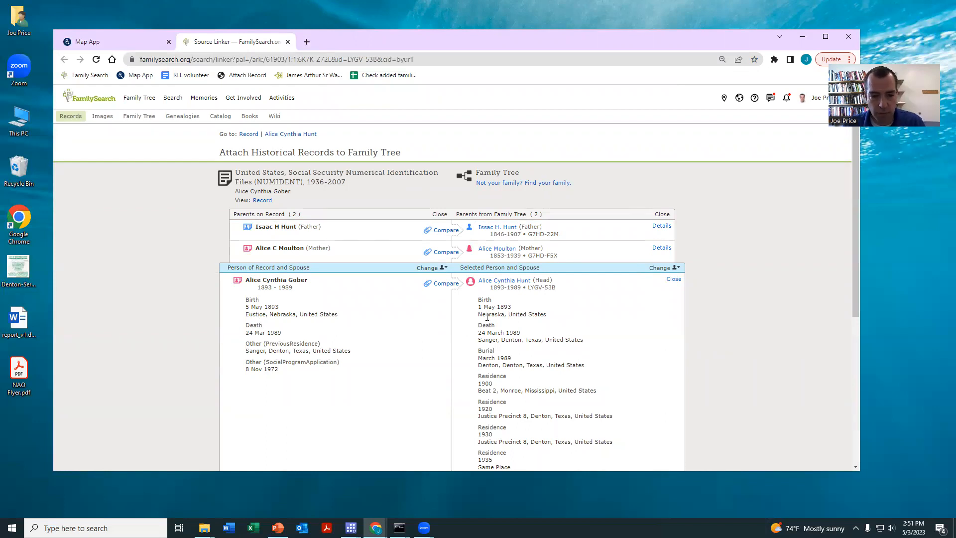
{"action": "double_click", "coordinate": [254, 312]}
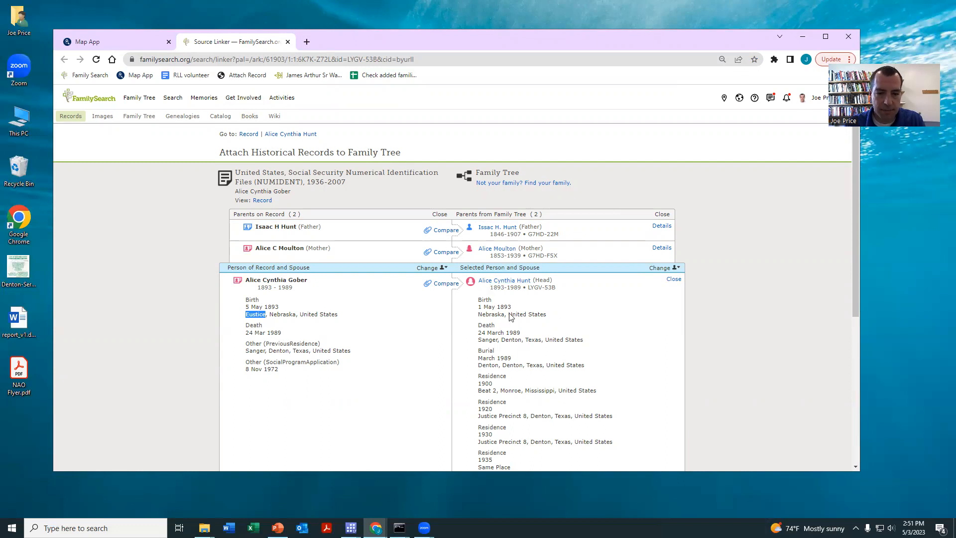
{"action": "scroll", "coordinate": [512, 305], "scroll_direction": "down", "scroll_amount": 3}
{"action": "scroll", "coordinate": [473, 304], "scroll_direction": "up", "scroll_amount": 3}
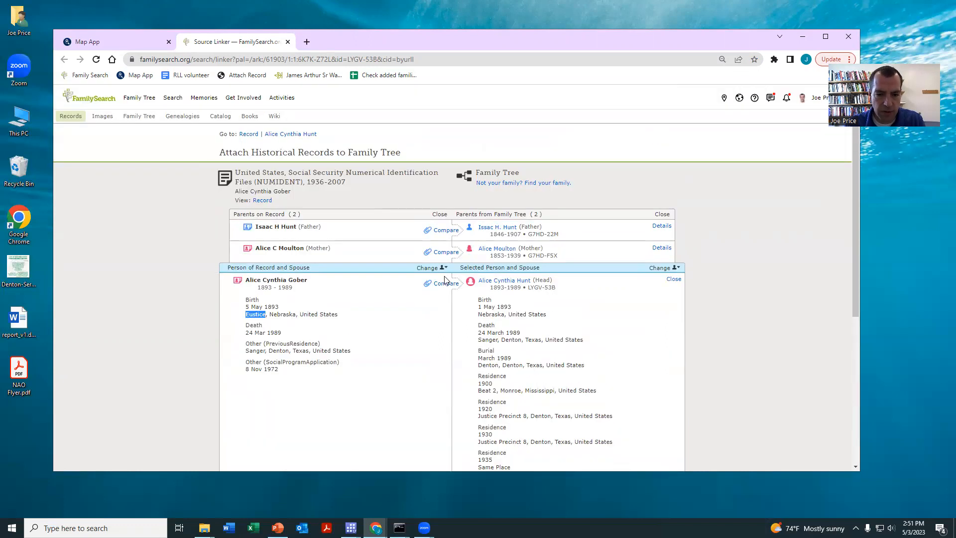
Attach the record to the main person and both parents, adding the Sanger previous residence and the 8 Nov 1972 social program application
{"action": "left_click", "coordinate": [445, 282]}
{"action": "left_click", "coordinate": [450, 269]}
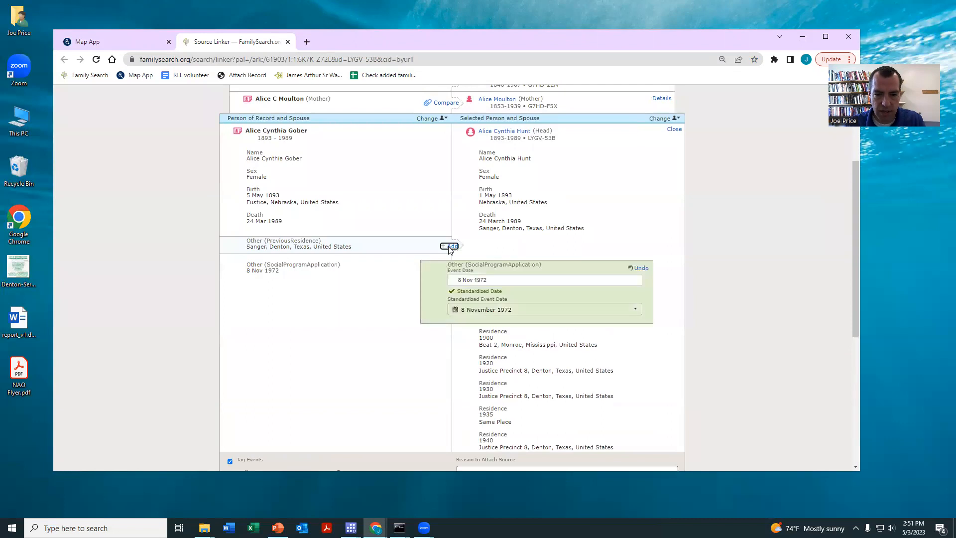
{"action": "scroll", "coordinate": [448, 250], "scroll_direction": "down", "scroll_amount": 3}
{"action": "left_click", "coordinate": [575, 355]}
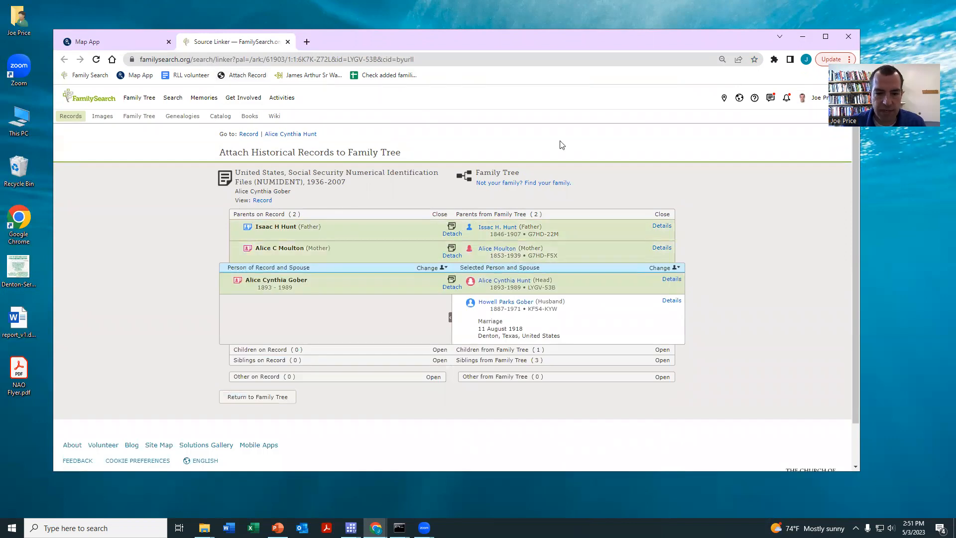
Open the main person's Family Tree page and review the expanded vitals and the family members
{"action": "mouse_move", "coordinate": [497, 282]}
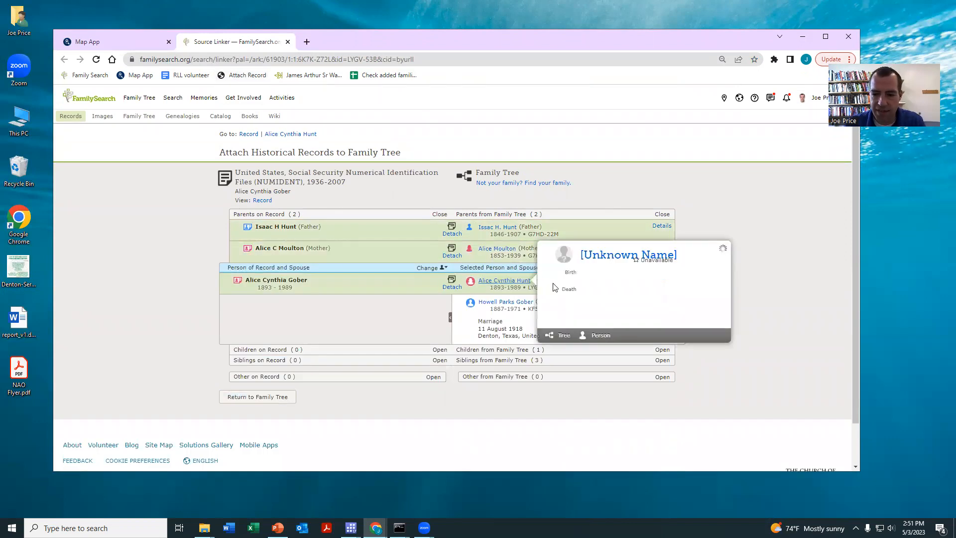
{"action": "left_click", "coordinate": [601, 342]}
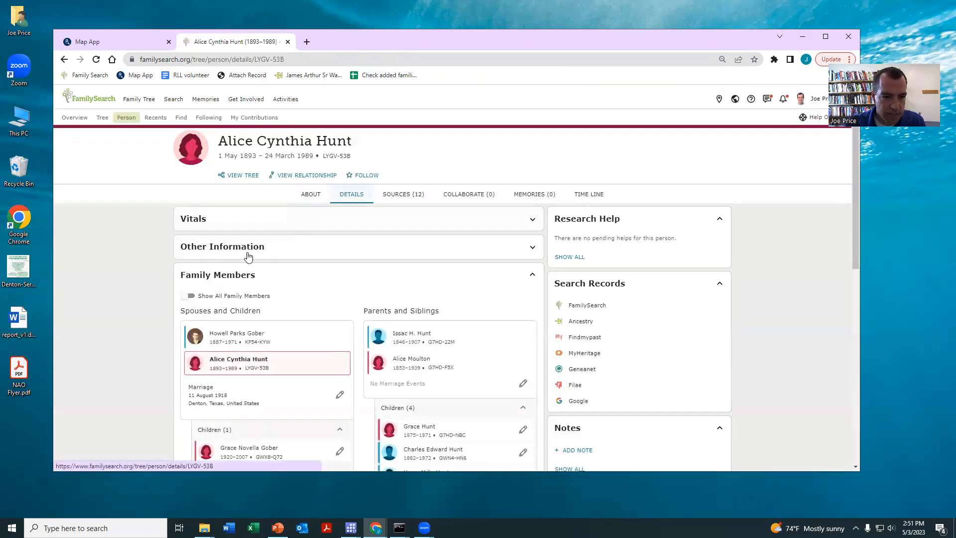
{"action": "left_click", "coordinate": [251, 219]}
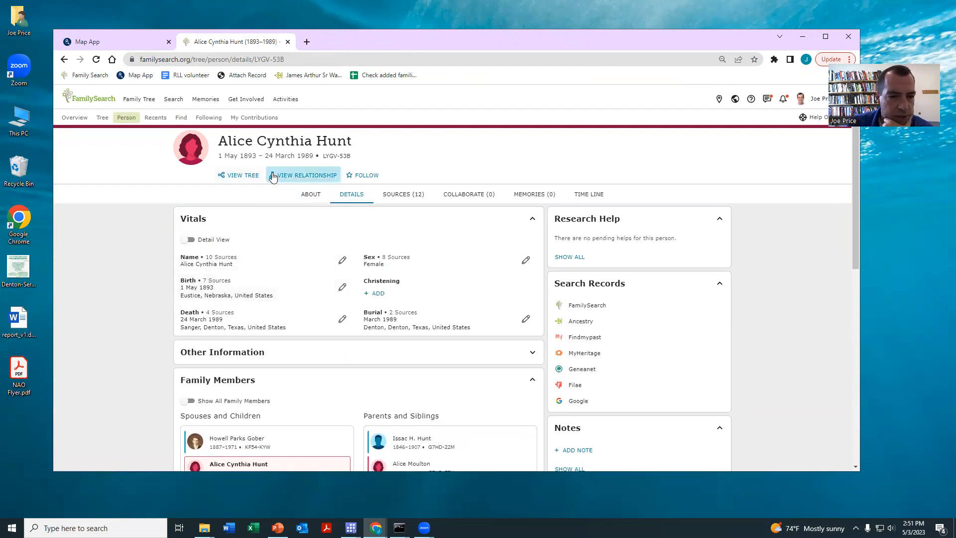
{"action": "scroll", "coordinate": [286, 241], "scroll_direction": "down", "scroll_amount": 3}
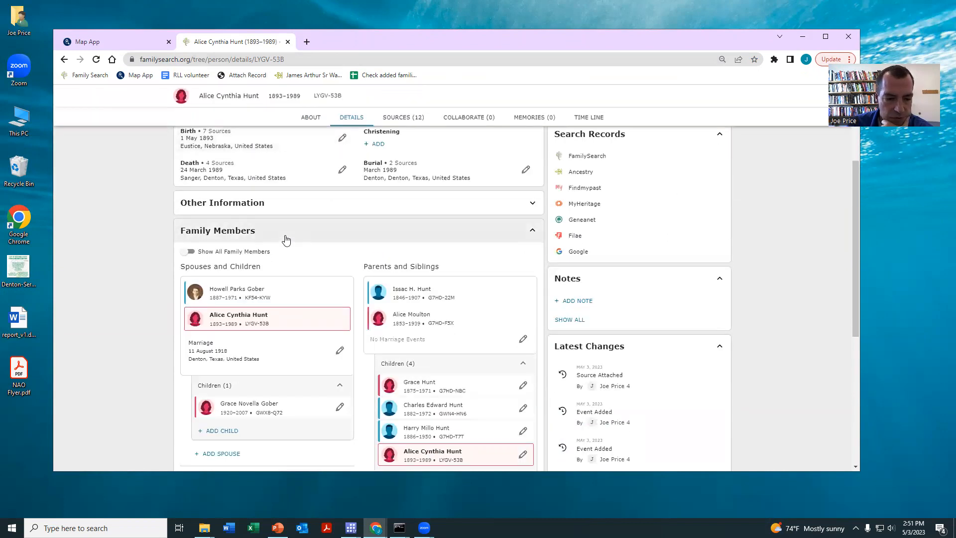
{"action": "scroll", "coordinate": [285, 240], "scroll_direction": "up", "scroll_amount": 3}
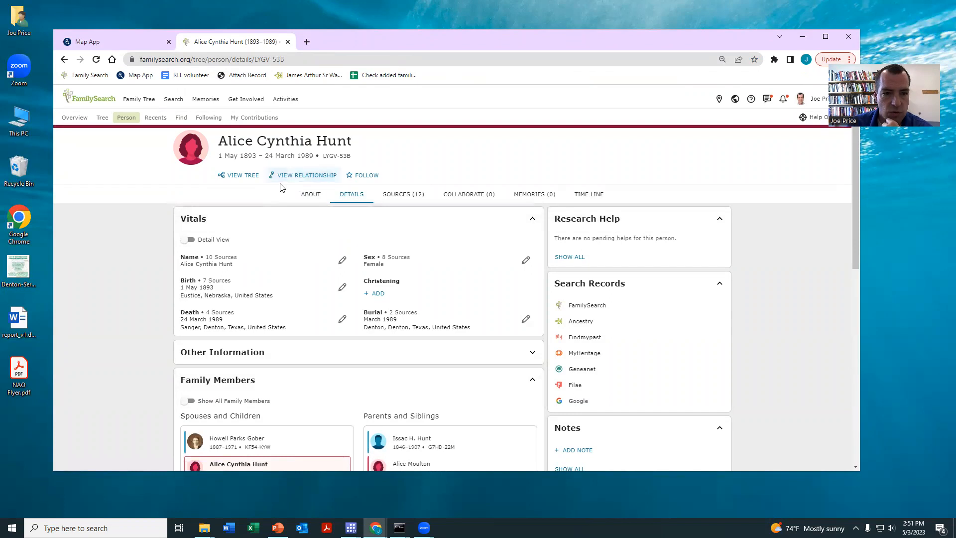
View the chart of the account holder's relationship to this person, and return to the record attachment page
{"action": "left_click", "coordinate": [298, 180]}
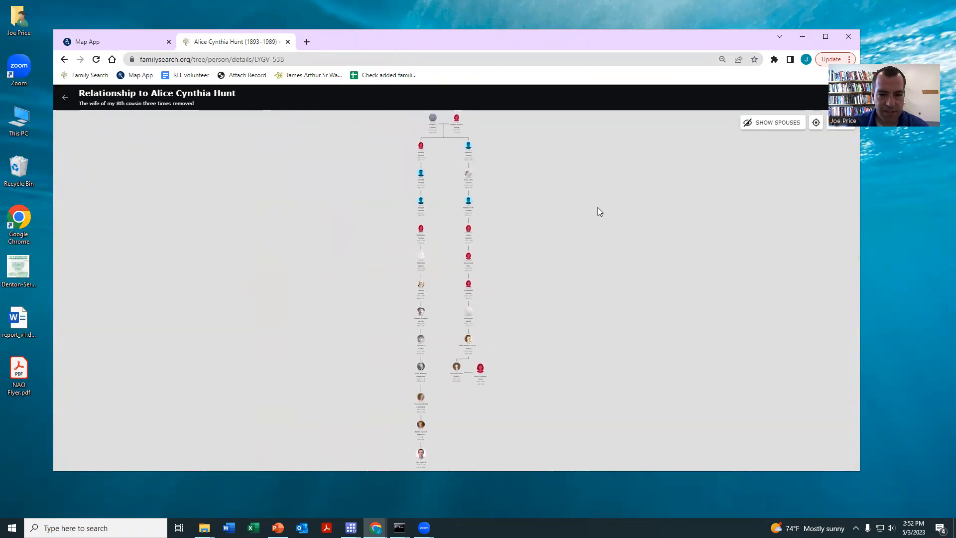
{"action": "left_click", "coordinate": [64, 59]}
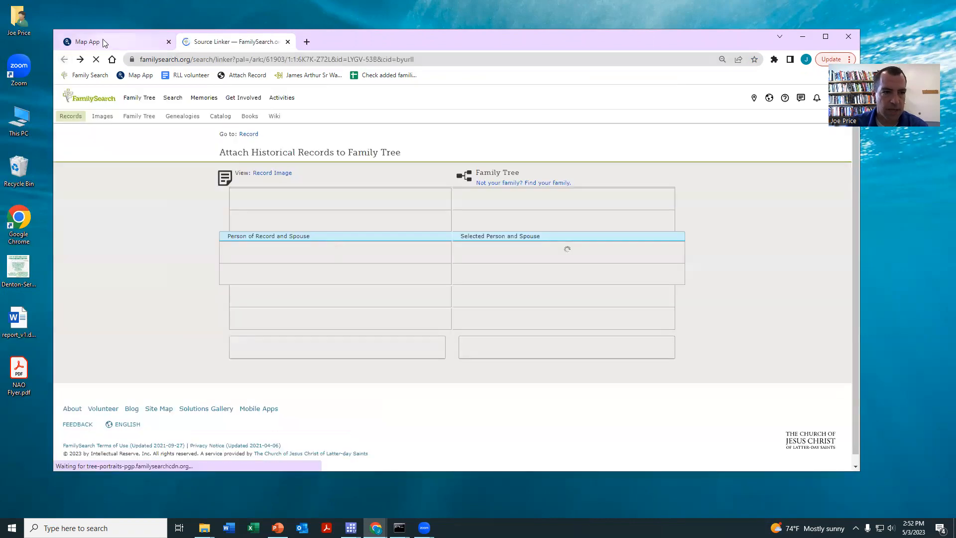
Return to the Map App and search for Record Attachment hints of Normal difficulty only, for Denton, Texas
{"action": "left_click", "coordinate": [99, 41]}
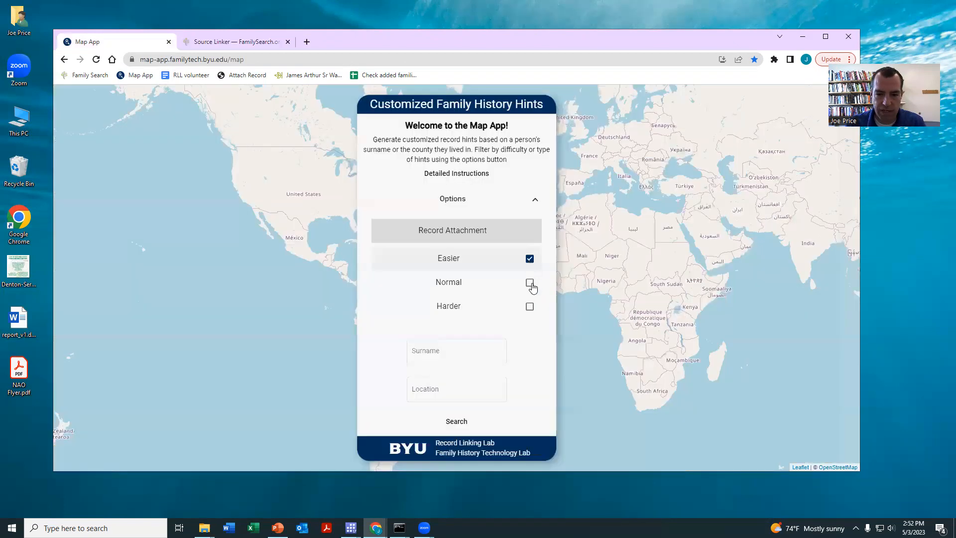
{"action": "left_click", "coordinate": [531, 284]}
{"action": "left_click", "coordinate": [438, 388]}
{"action": "type", "text": "dento"}
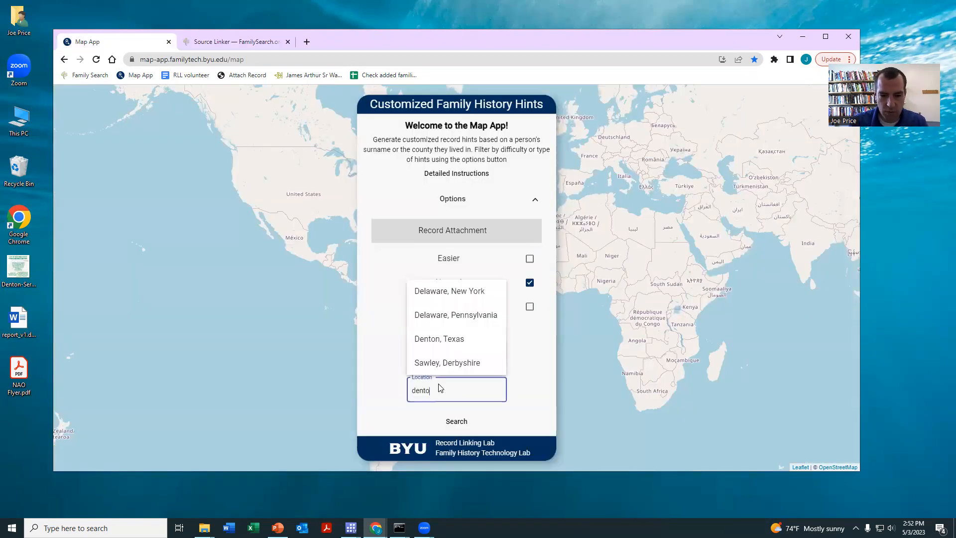
{"action": "type", "text": "n"}
{"action": "left_click", "coordinate": [439, 413]}
{"action": "left_click", "coordinate": [453, 425]}
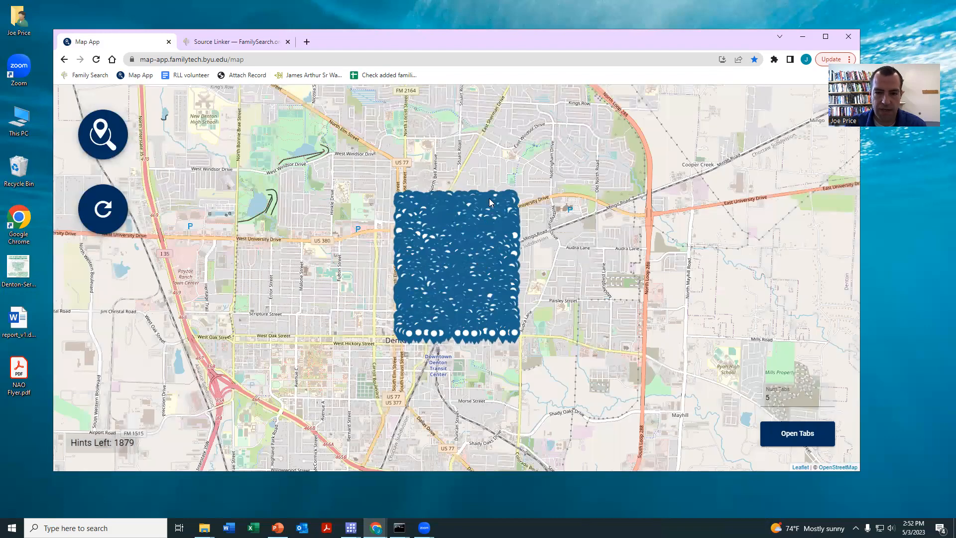
Open a hint from the Denton map, check its 1940 census record, and close it along with the earlier attachment page
{"action": "left_click", "coordinate": [490, 221]}
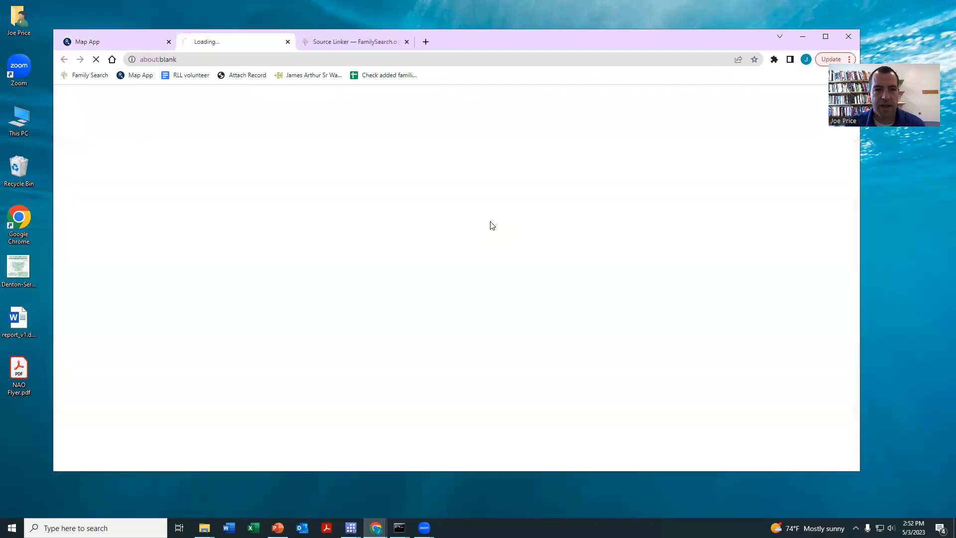
{"action": "left_click", "coordinate": [407, 42]}
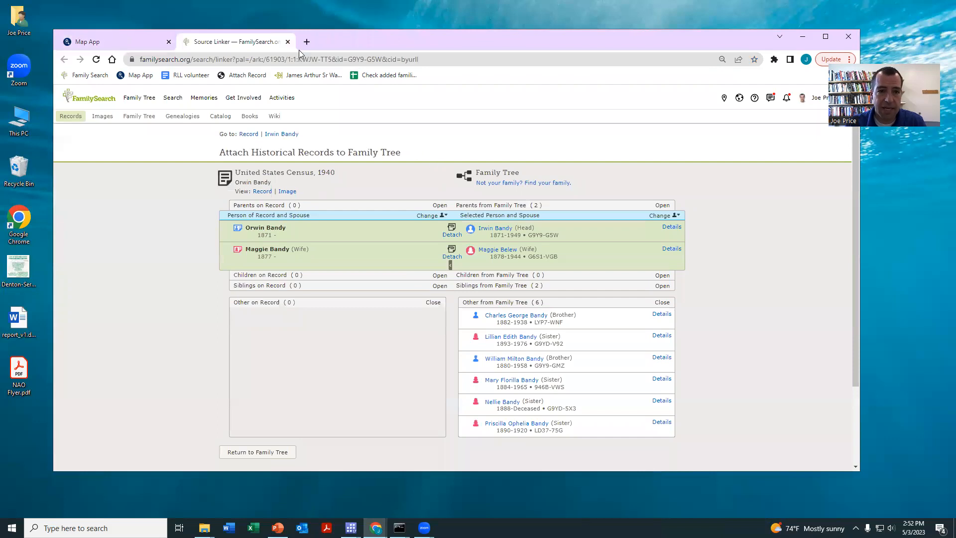
{"action": "left_click", "coordinate": [289, 43]}
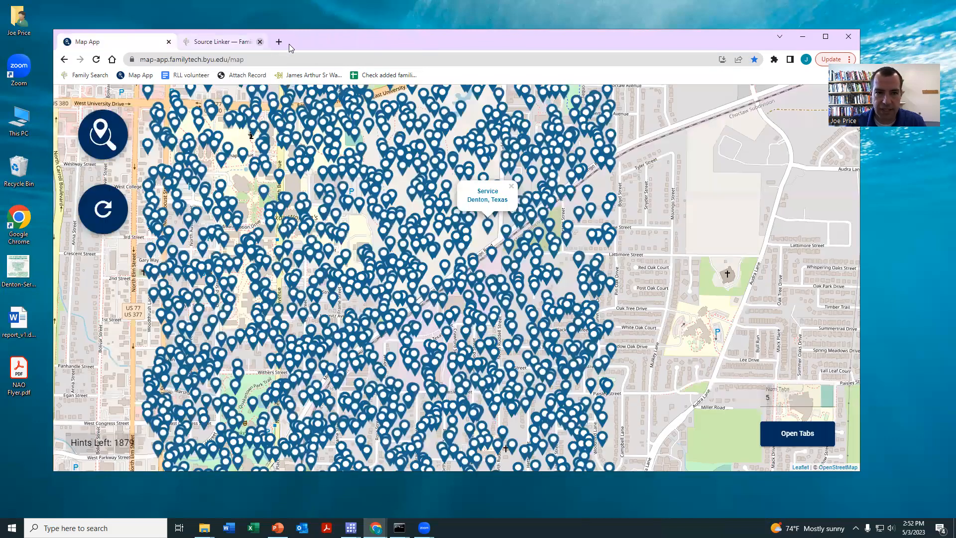
Open another Denton hint, compare the Texas Death Index details with the Family Tree person, and attach the record to her
{"action": "left_click", "coordinate": [320, 146]}
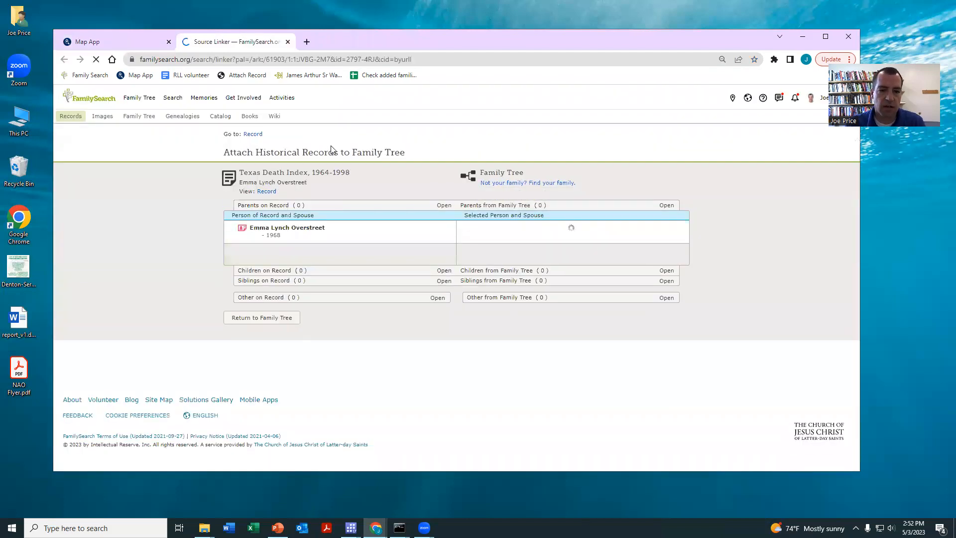
{"action": "left_click", "coordinate": [672, 227]}
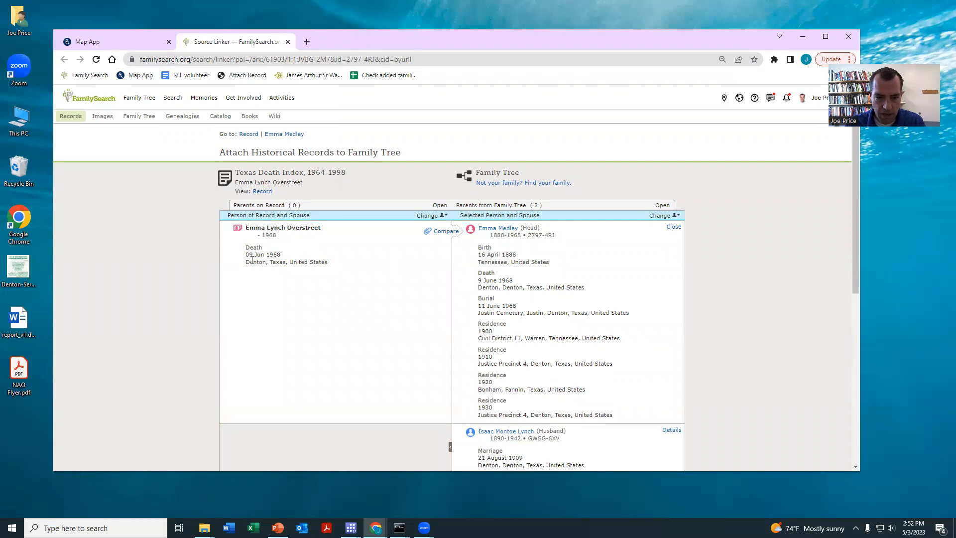
{"action": "left_click", "coordinate": [445, 231]}
{"action": "scroll", "coordinate": [339, 209], "scroll_direction": "down", "scroll_amount": 1}
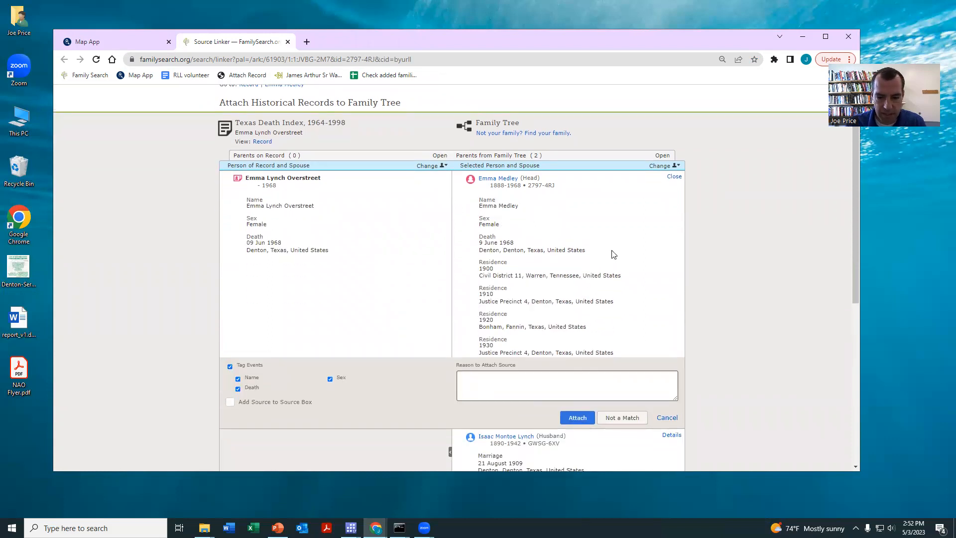
{"action": "scroll", "coordinate": [613, 254], "scroll_direction": "down", "scroll_amount": 3}
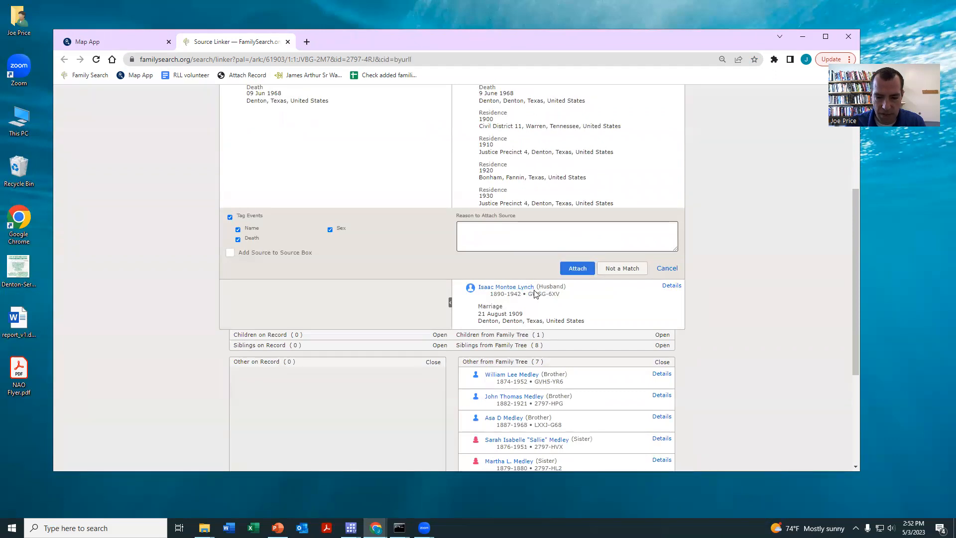
{"action": "scroll", "coordinate": [535, 292], "scroll_direction": "up", "scroll_amount": 3}
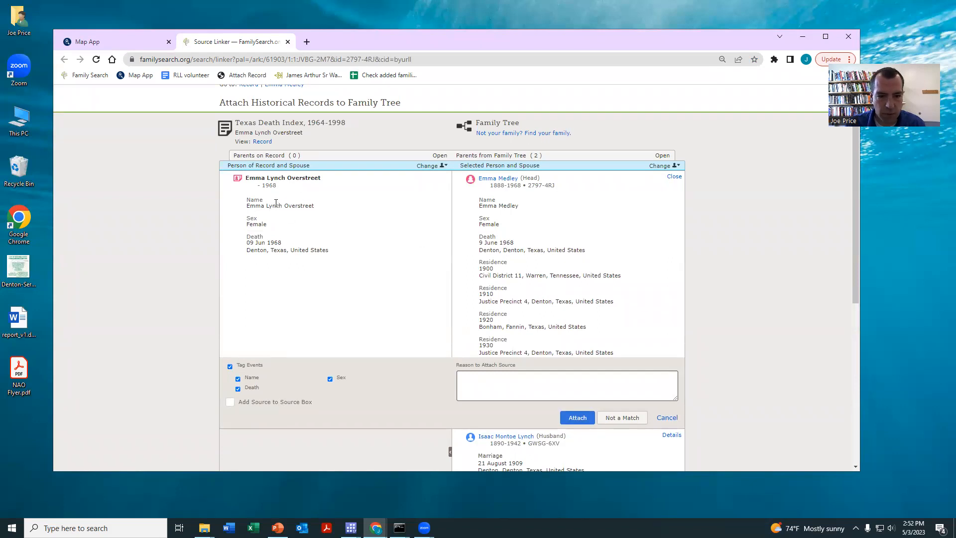
{"action": "scroll", "coordinate": [596, 232], "scroll_direction": "down", "scroll_amount": 5}
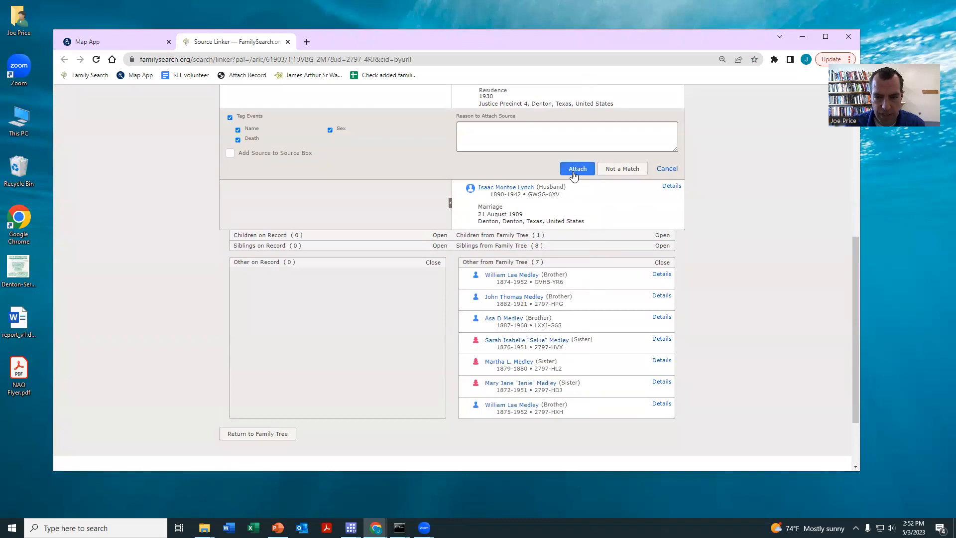
{"action": "left_click", "coordinate": [575, 169]}
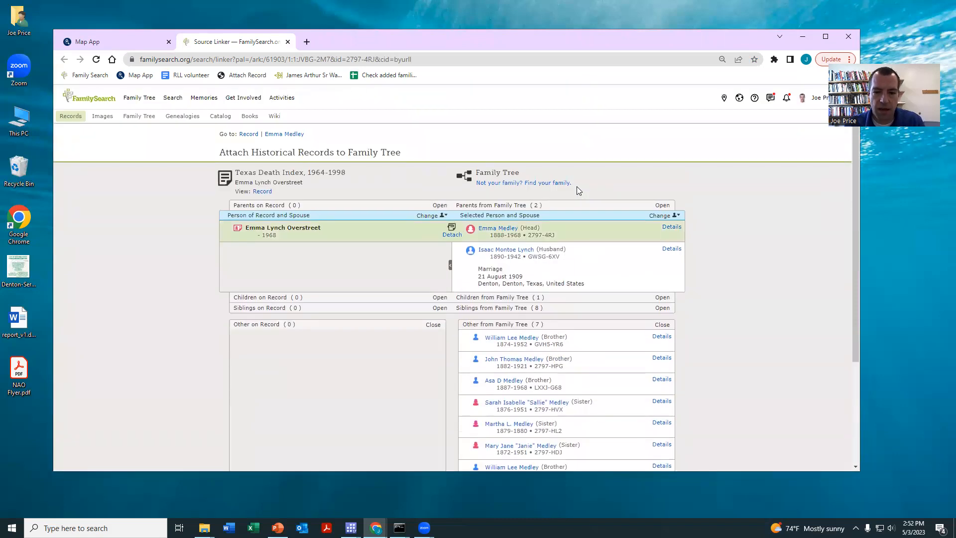
View the woman's parents, open her Family Tree page, and close it
{"action": "left_click", "coordinate": [662, 205]}
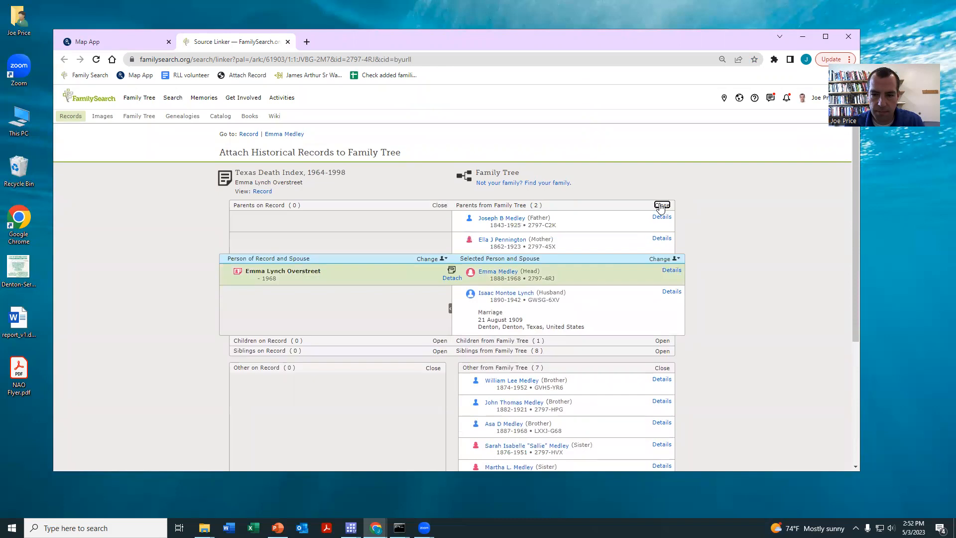
{"action": "left_click", "coordinate": [272, 134]}
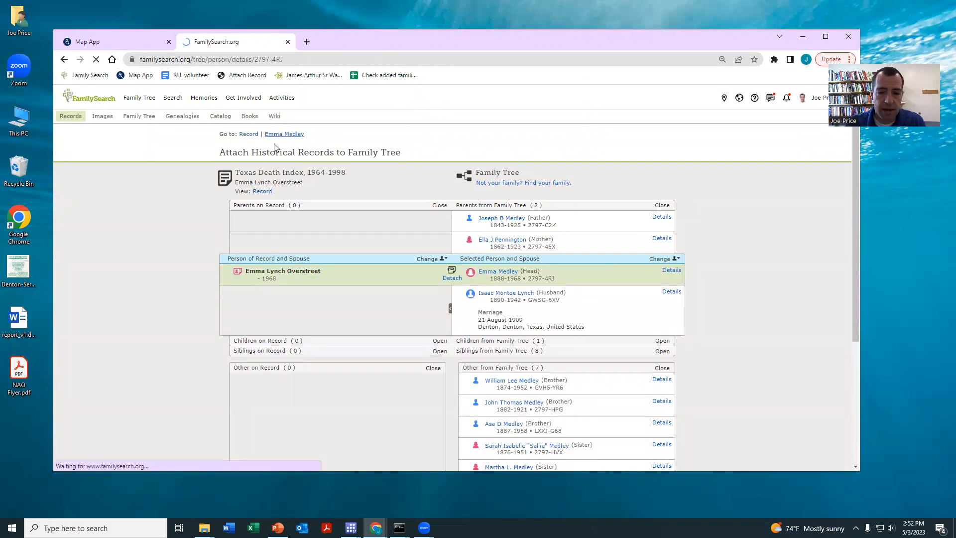
{"action": "left_click", "coordinate": [287, 42]}
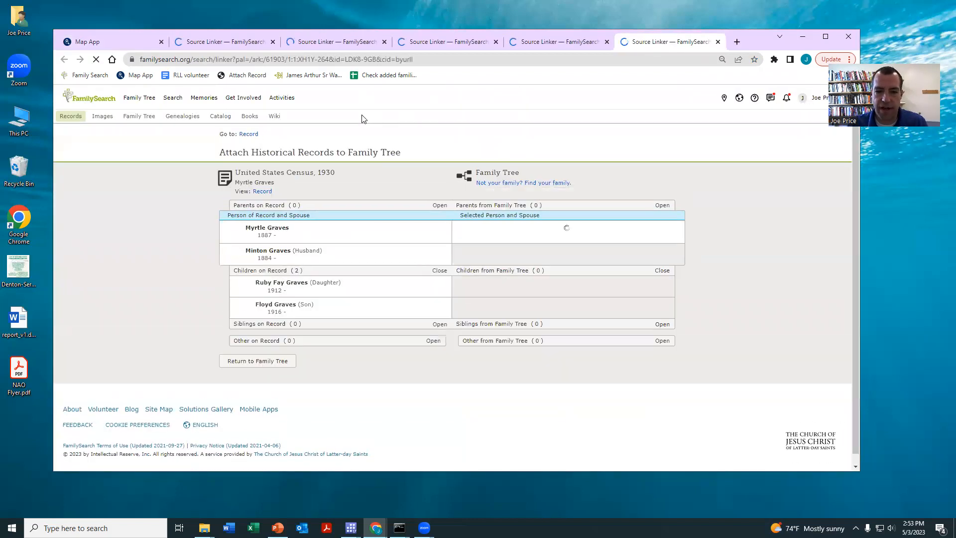
Check the map and the batch of opened hints, returning to the 1930 census record
{"action": "left_click", "coordinate": [100, 40]}
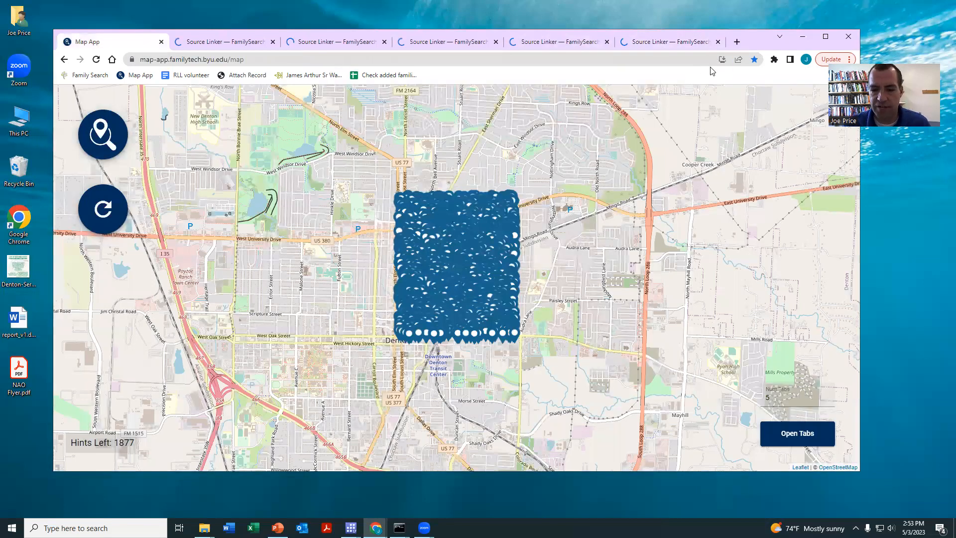
{"action": "left_click", "coordinate": [652, 43]}
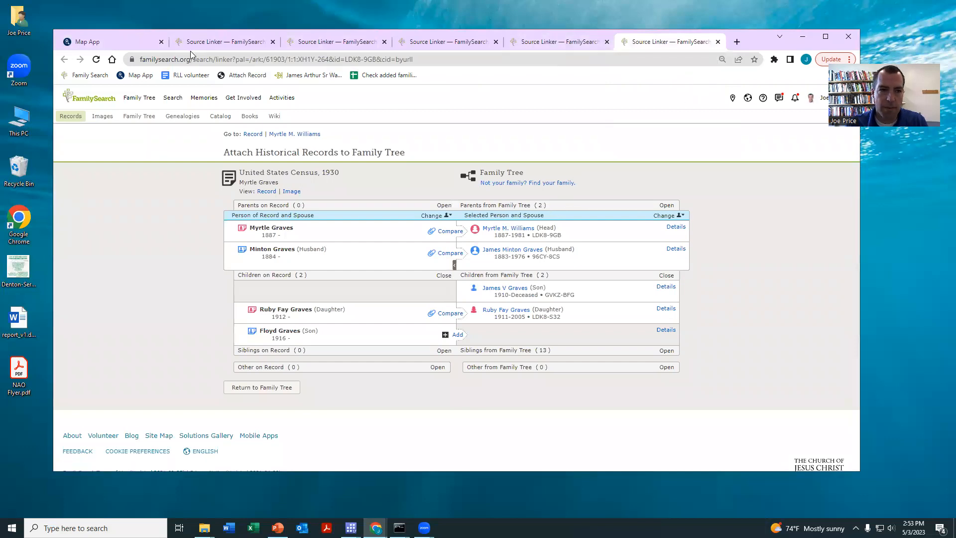
{"action": "left_click", "coordinate": [118, 41]}
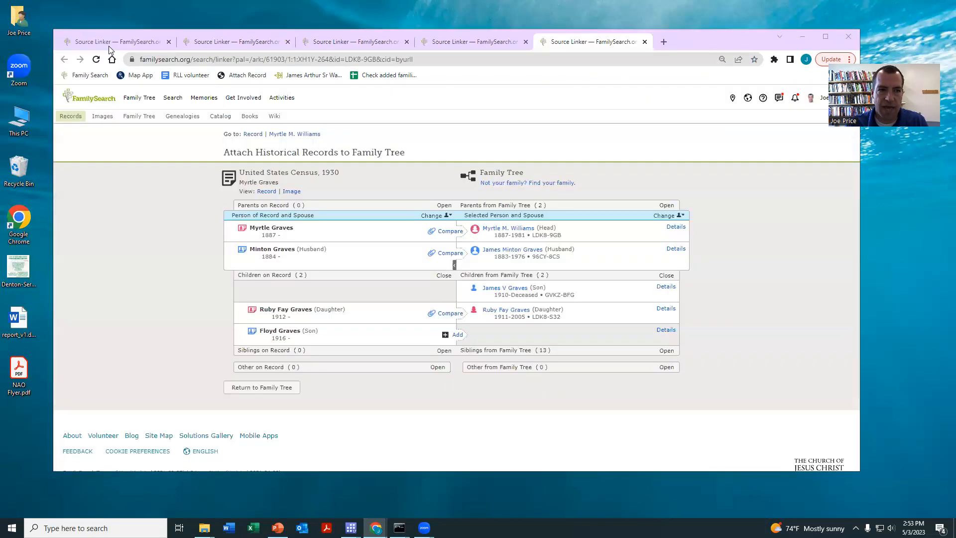
{"action": "left_click", "coordinate": [671, 39]}
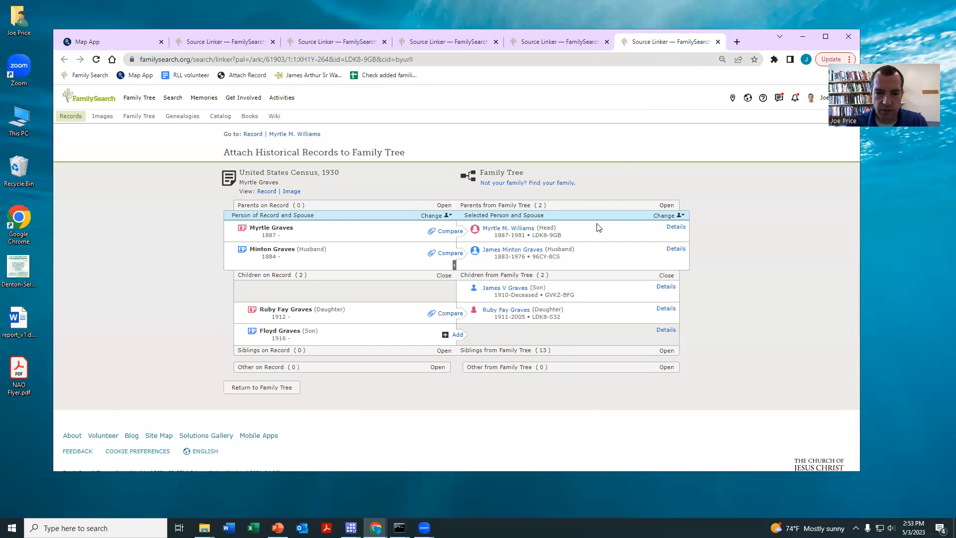
Minimize this window, start a new Chrome window, and open the Denton Hint page at bit.ly/rll-denton
{"action": "left_click", "coordinate": [802, 40]}
{"action": "double_click", "coordinate": [20, 219]}
{"action": "left_click", "coordinate": [529, 227]}
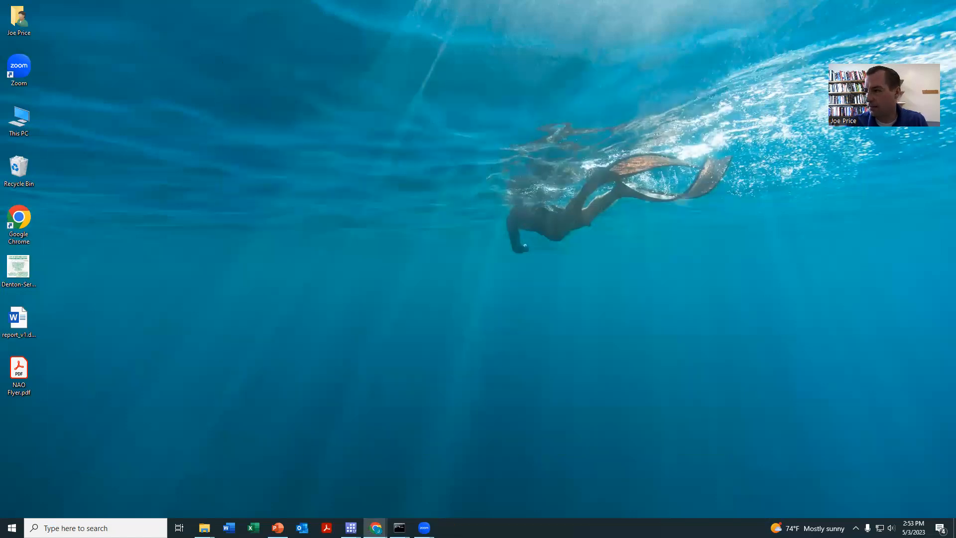
{"action": "type", "text": "bit.ly/rll-"}
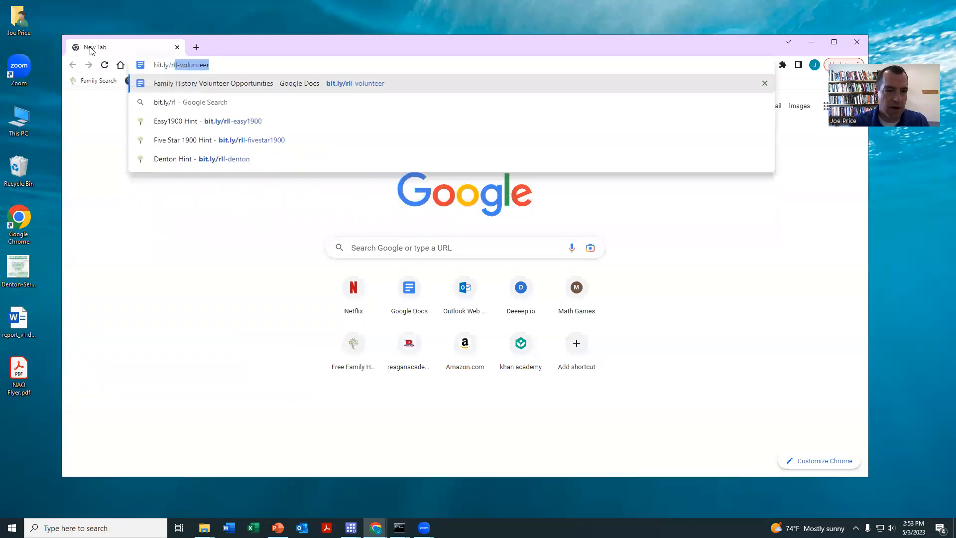
{"action": "type", "text": "denton"}
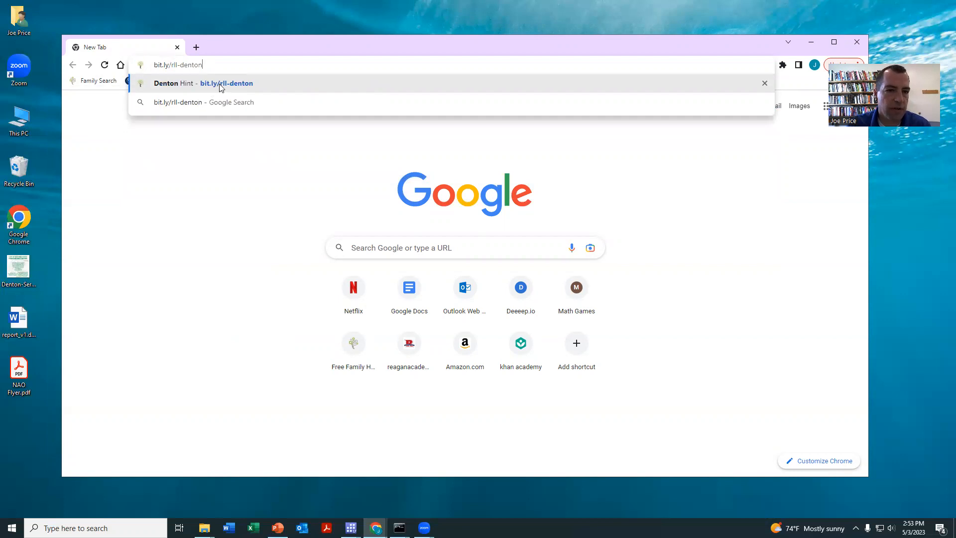
{"action": "left_click", "coordinate": [221, 87]}
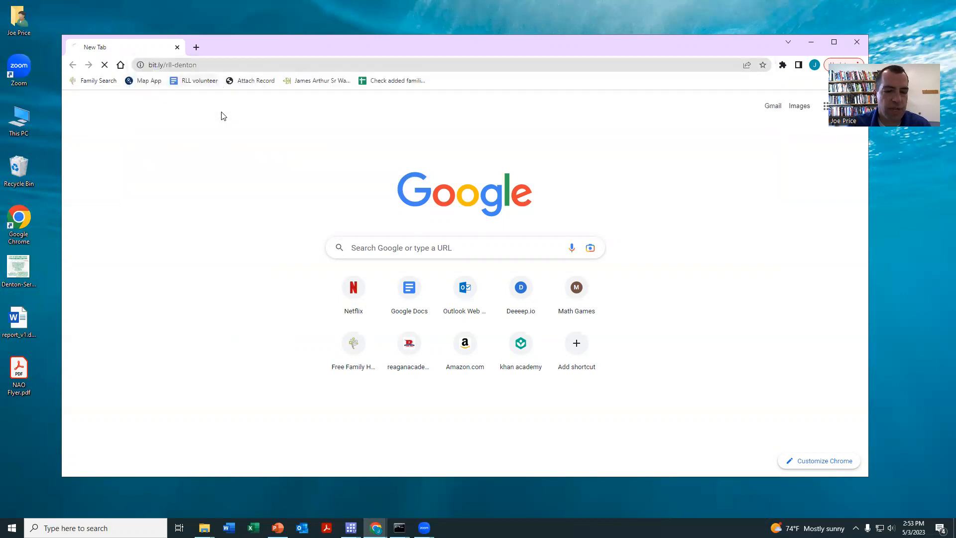
Get one Denton hint, compare the son's details, and attach the NUMIDENT record to the family with the Attach Record bookmark
{"action": "left_click", "coordinate": [459, 264]}
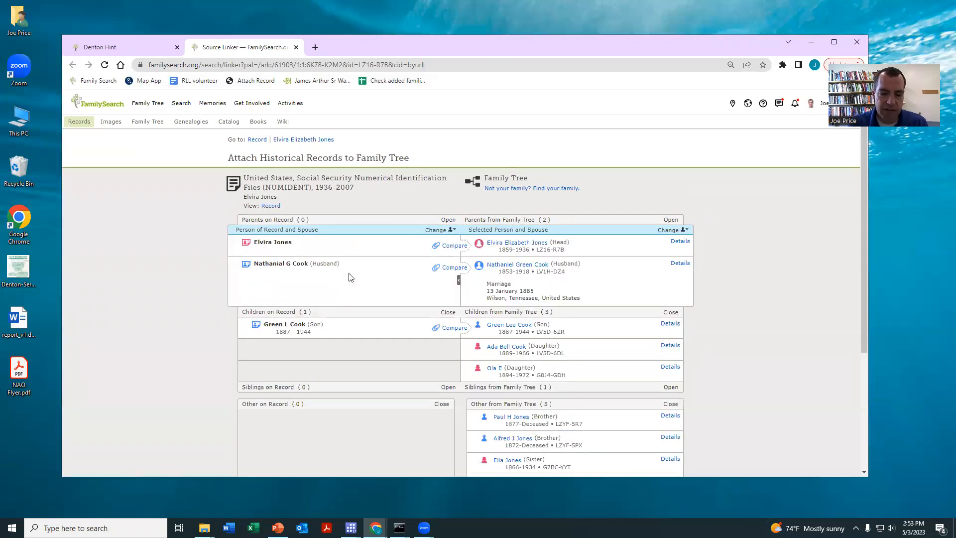
{"action": "left_click", "coordinate": [670, 324]}
{"action": "scroll", "coordinate": [634, 313], "scroll_direction": "down", "scroll_amount": 1}
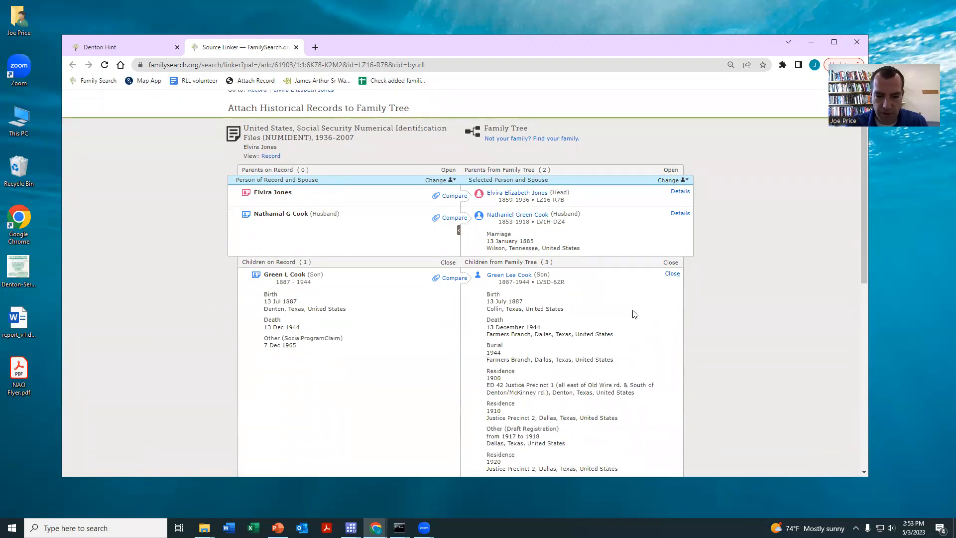
{"action": "scroll", "coordinate": [634, 313], "scroll_direction": "up", "scroll_amount": 1}
{"action": "left_click", "coordinate": [251, 82]}
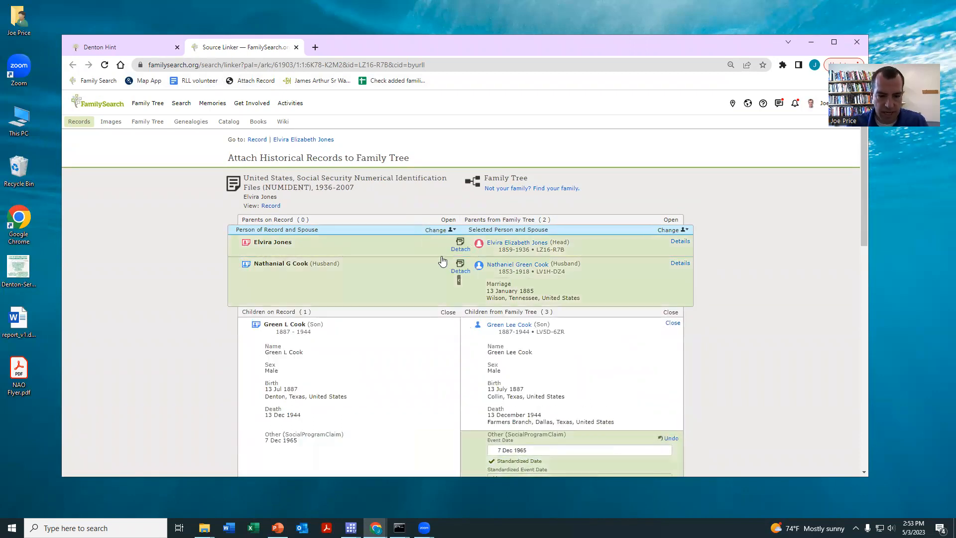
Close the finished NUMIDENT record and have the Denton Hint page open two hints at once
{"action": "left_click", "coordinate": [296, 47]}
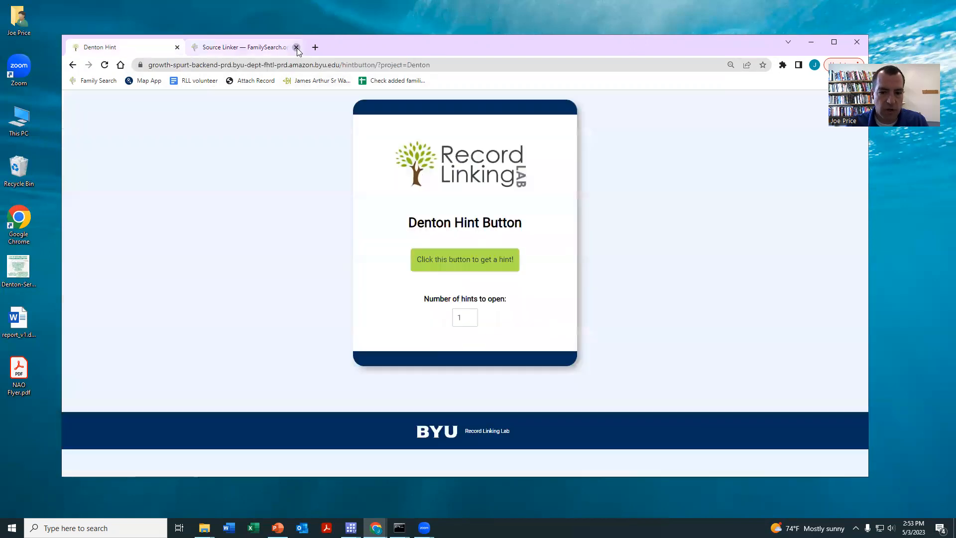
{"action": "double_click", "coordinate": [458, 316]}
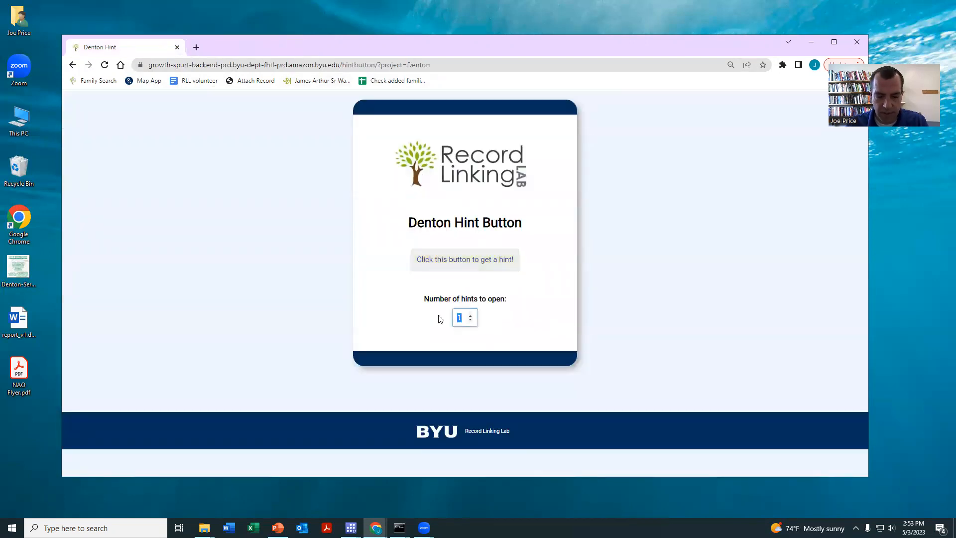
{"action": "left_click", "coordinate": [464, 261]}
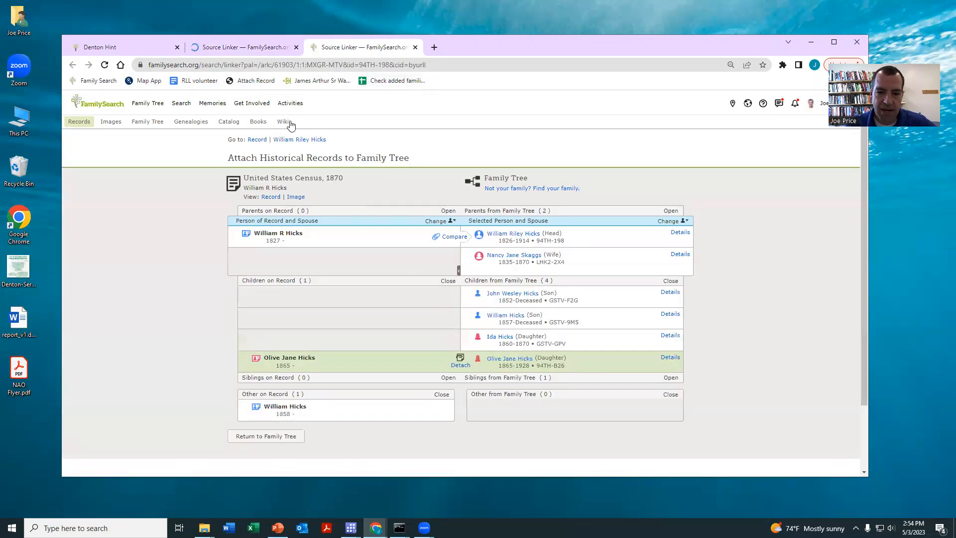
Attach the 1870 census record to the father, adding the 1870 residence in Justice Precinct 3, Denton, Texas
{"action": "left_click", "coordinate": [452, 237]}
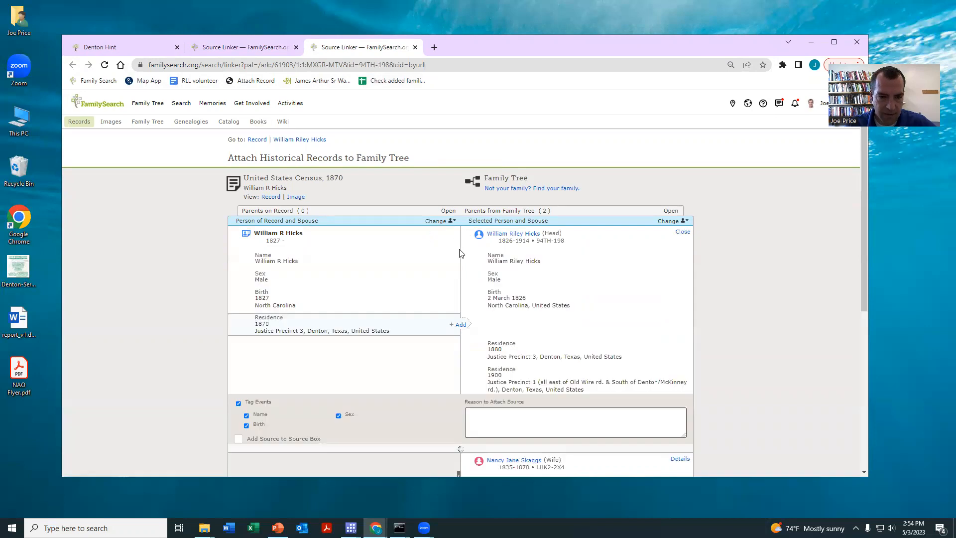
{"action": "left_click_drag", "start_coordinate": [457, 326], "coordinate": [572, 343]}
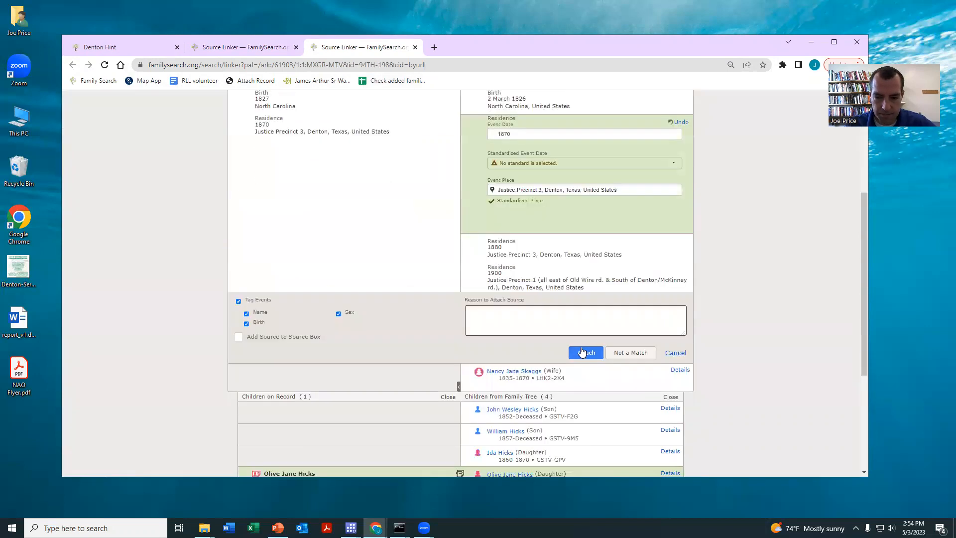
{"action": "left_click", "coordinate": [582, 352]}
{"action": "scroll", "coordinate": [489, 351], "scroll_direction": "up", "scroll_amount": 1}
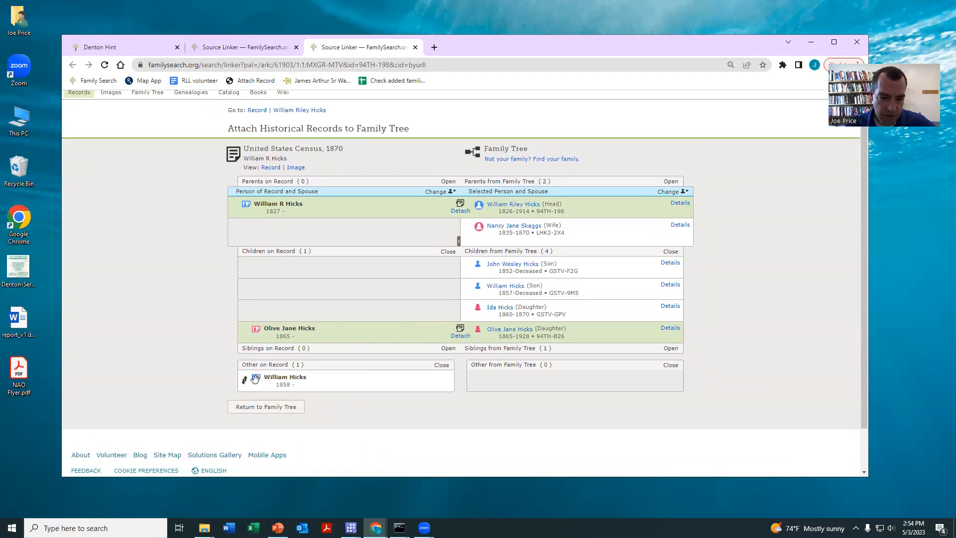
Match the record's unassigned 1858 boy to the 1857 son, add the 1870 residence, attach the census record, and close its tab
{"action": "left_click_drag", "start_coordinate": [244, 377], "coordinate": [263, 288]}
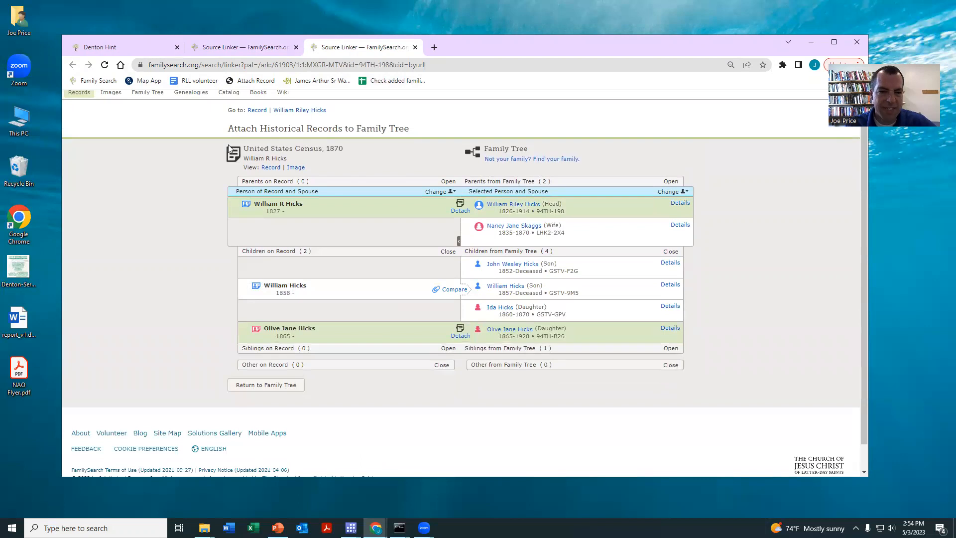
{"action": "left_click", "coordinate": [454, 289]}
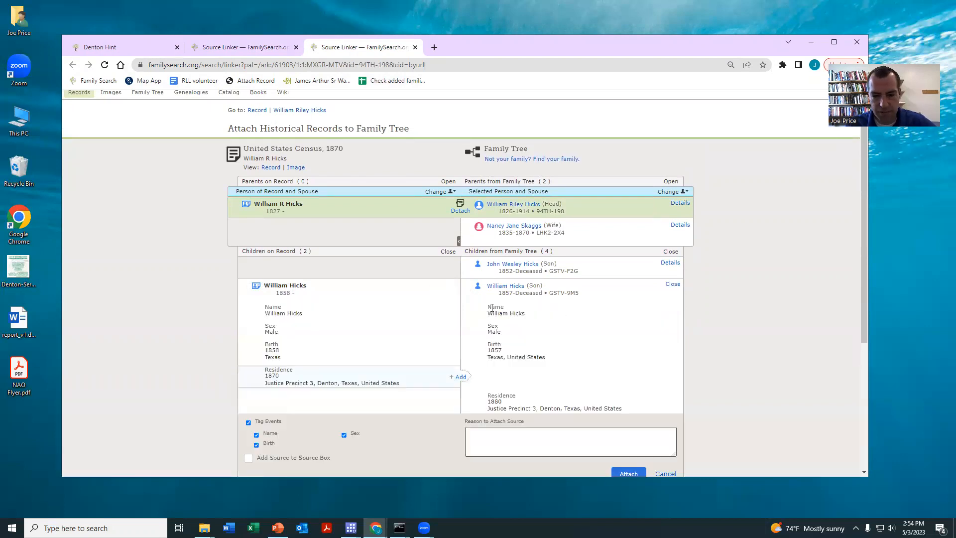
{"action": "scroll", "coordinate": [454, 291], "scroll_direction": "down", "scroll_amount": 1}
{"action": "left_click", "coordinate": [459, 329]}
{"action": "scroll", "coordinate": [459, 329], "scroll_direction": "down", "scroll_amount": 3}
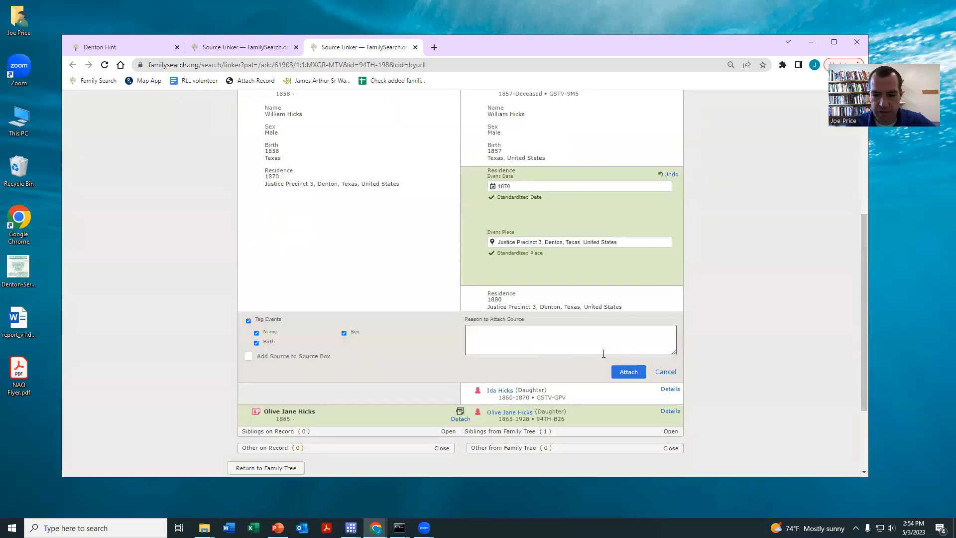
{"action": "left_click", "coordinate": [626, 372]}
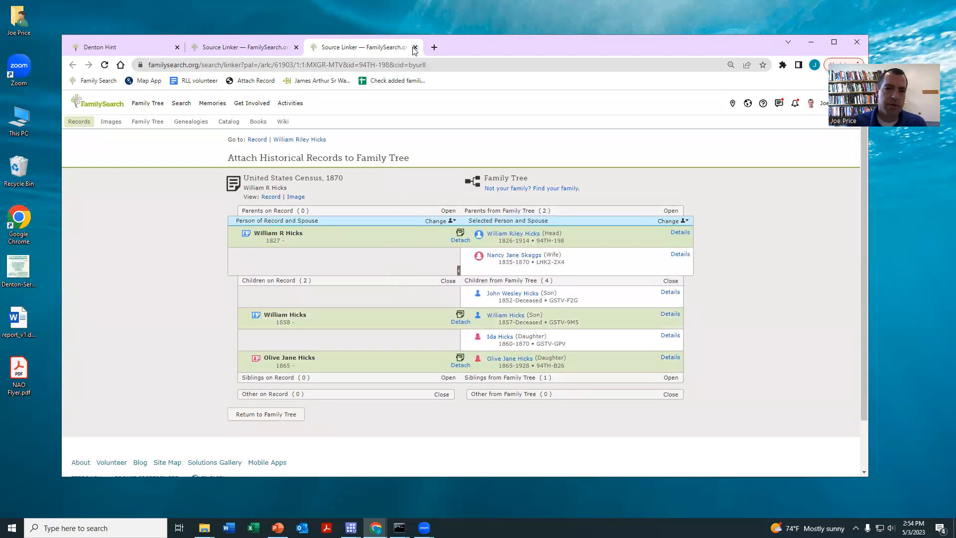
{"action": "left_click", "coordinate": [414, 48]}
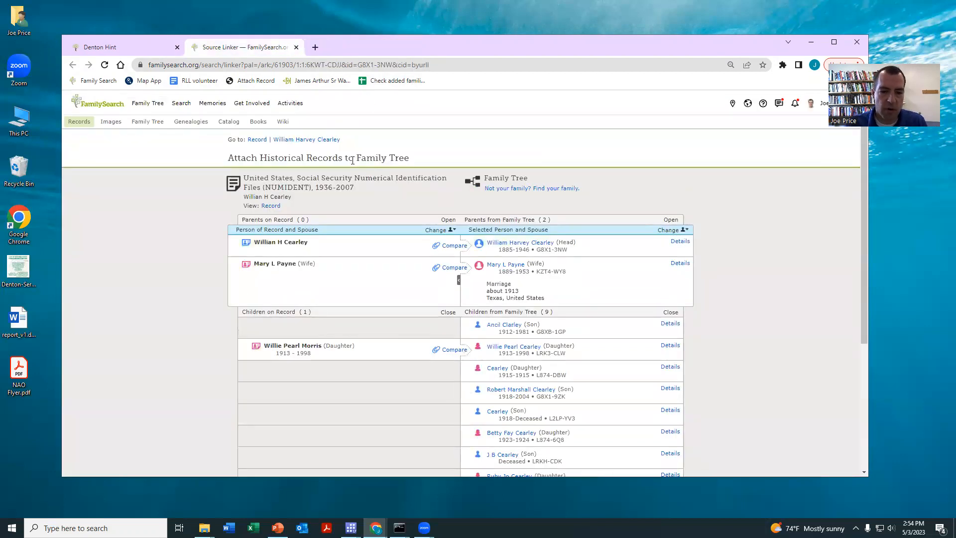
Compare the daughter's details on the NUMIDENT record and attach it to the family with the Attach Record bookmark
{"action": "scroll", "coordinate": [351, 257], "scroll_direction": "down", "scroll_amount": 2}
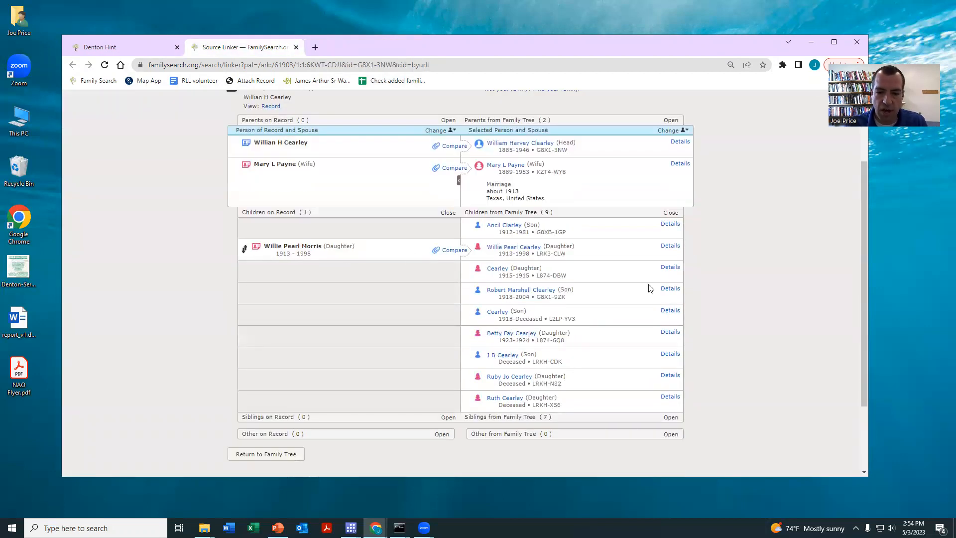
{"action": "left_click", "coordinate": [670, 245]}
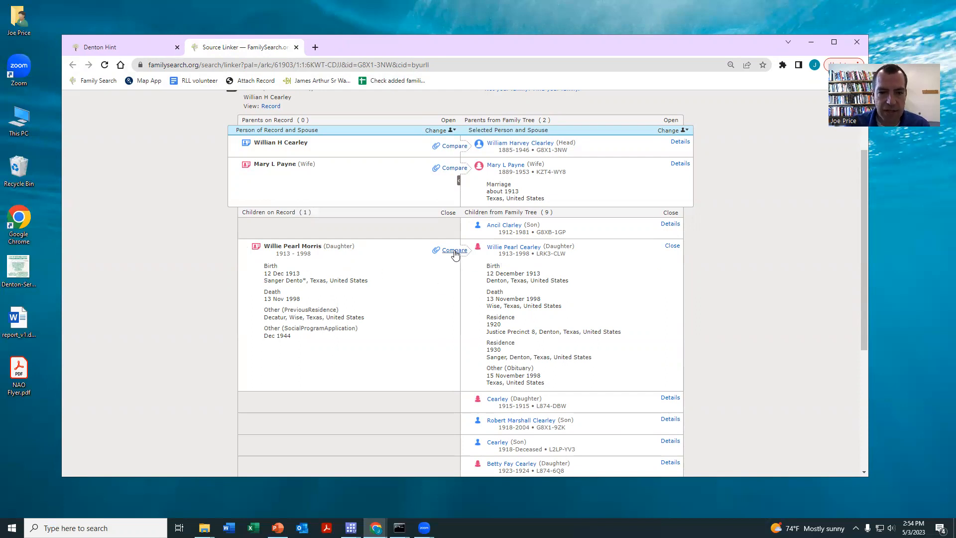
{"action": "left_click", "coordinate": [243, 79]}
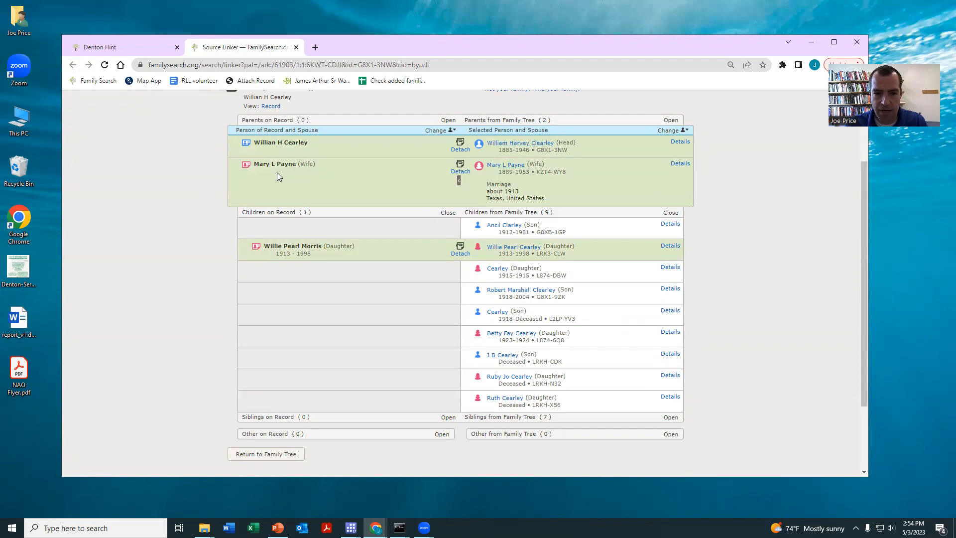
Open the matched daughter's person page and set her birthplace to Sanger, Denton, Texas, United States
{"action": "left_click", "coordinate": [513, 247]}
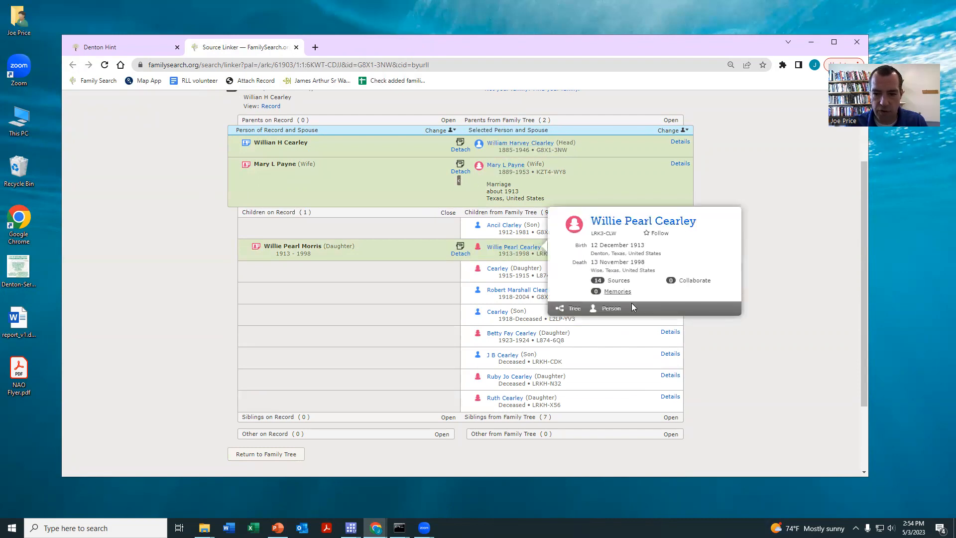
{"action": "left_click", "coordinate": [612, 308]}
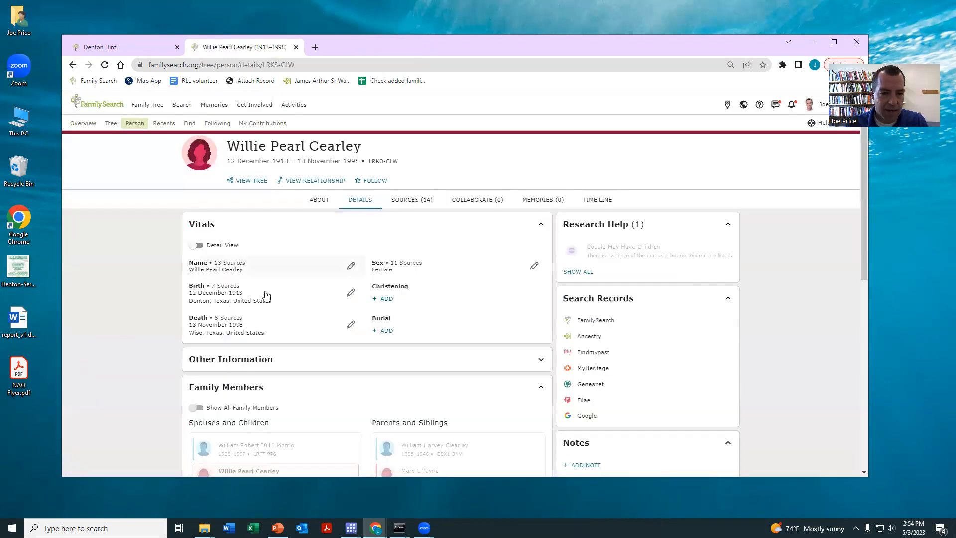
{"action": "left_click", "coordinate": [350, 294]}
{"action": "left_click", "coordinate": [299, 193]}
{"action": "type", "text": "Sanger,"}
{"action": "left_click", "coordinate": [368, 229]}
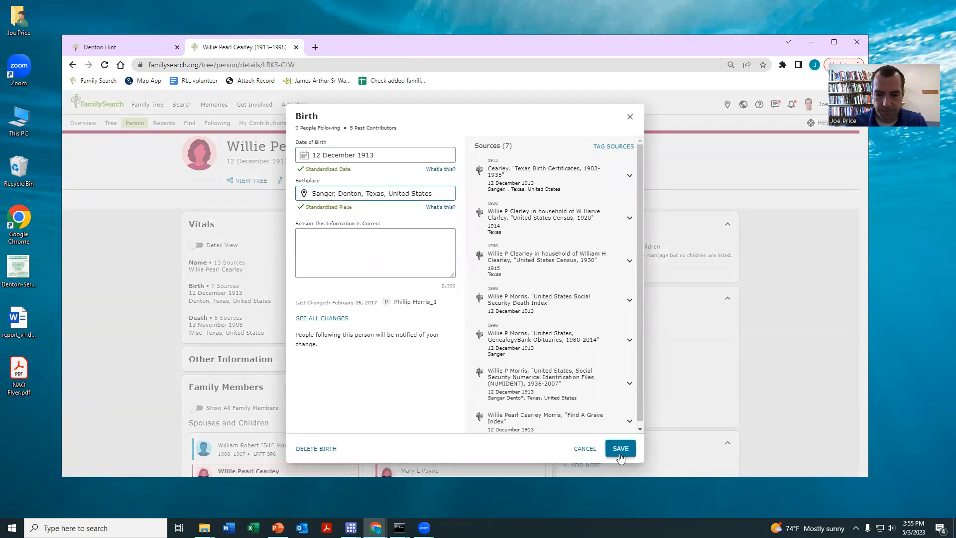
{"action": "left_click", "coordinate": [620, 450]}
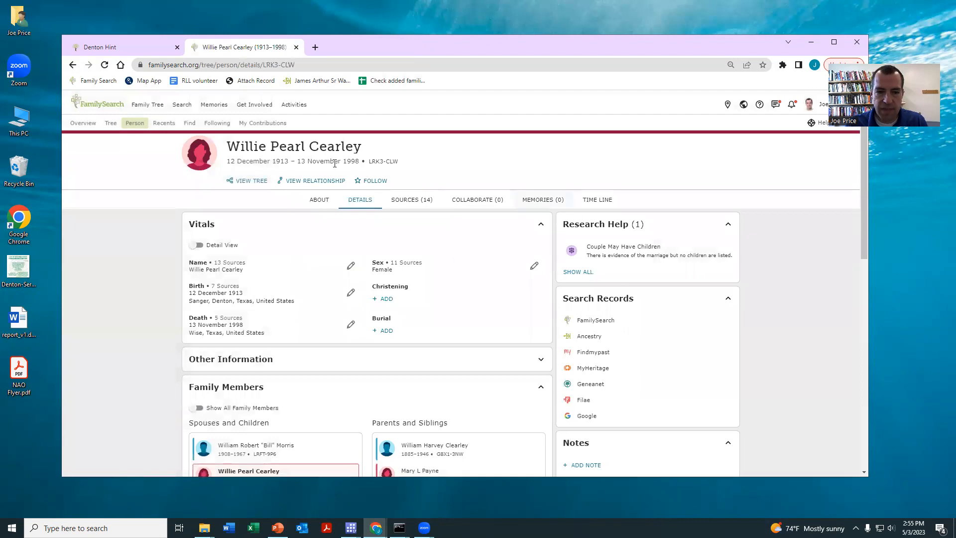
View the relationship chart to the daughter, return to her person page, and close its tab
{"action": "left_click", "coordinate": [726, 224]}
{"action": "left_click", "coordinate": [726, 225]}
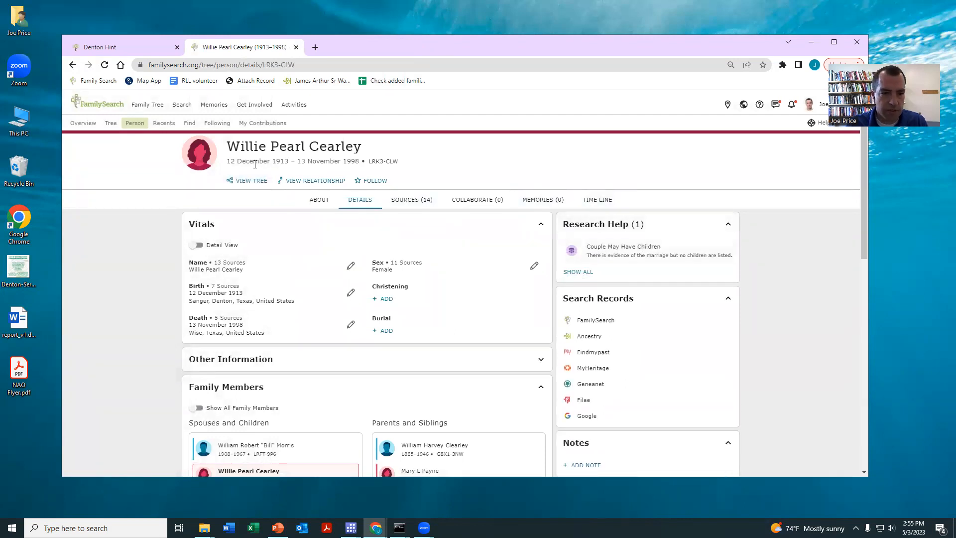
{"action": "left_click", "coordinate": [306, 180]}
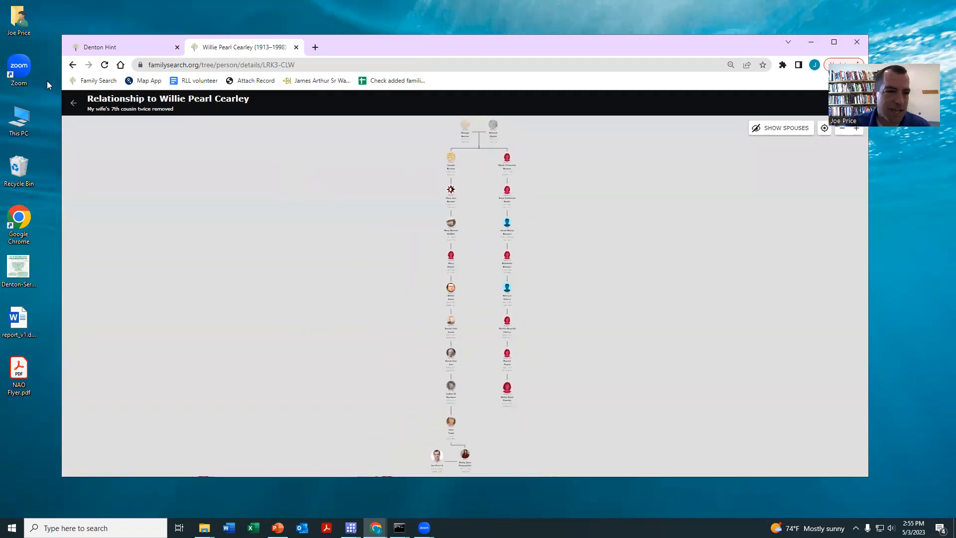
{"action": "left_click", "coordinate": [73, 102]}
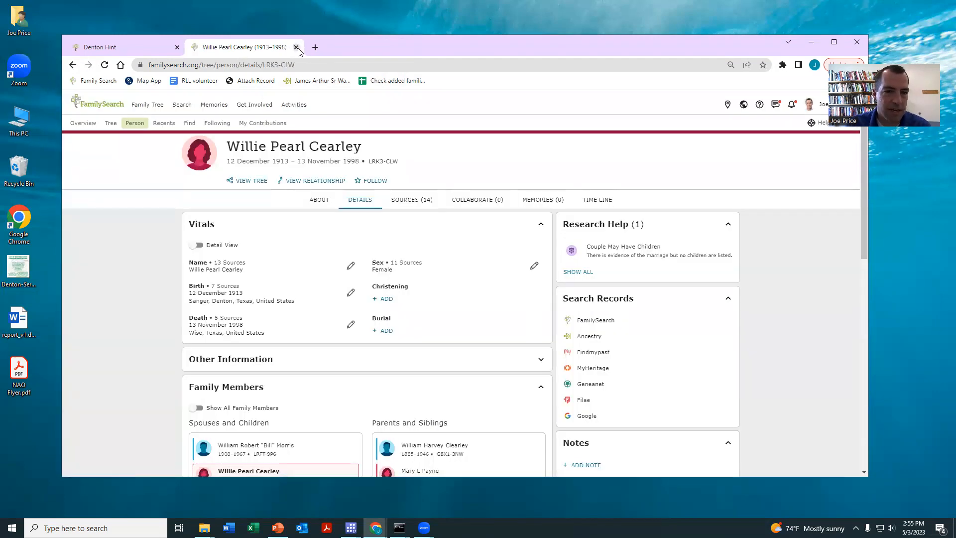
{"action": "left_click", "coordinate": [296, 47]}
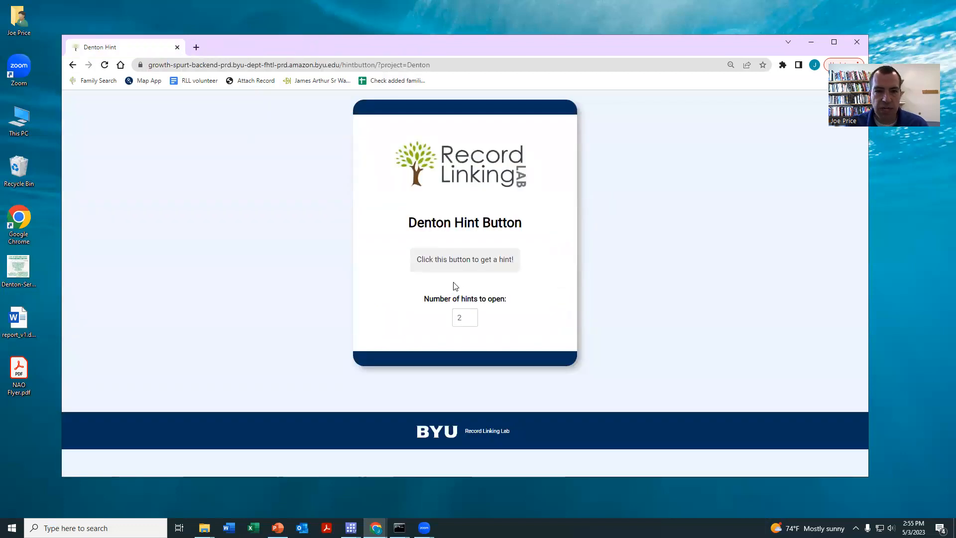
Bring up the other Chrome window, show the Map App's hint map, and minimize that window again
{"action": "mouse_move", "coordinate": [376, 527]}
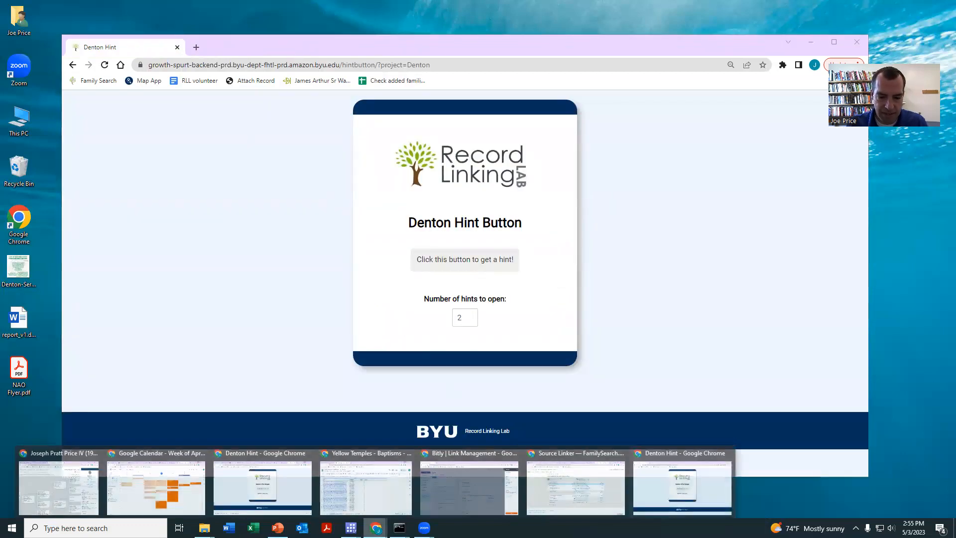
{"action": "left_click", "coordinate": [586, 464]}
{"action": "left_click", "coordinate": [104, 43]}
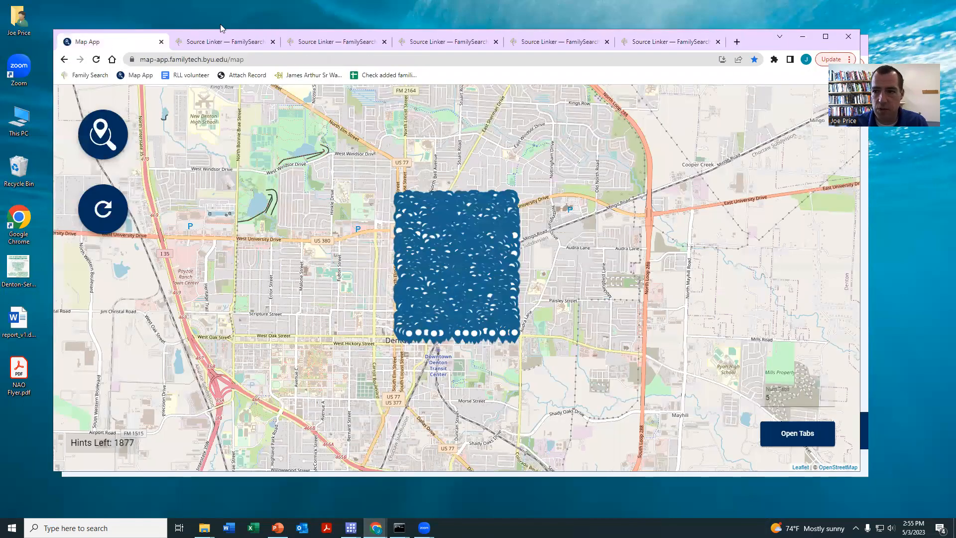
{"action": "left_click", "coordinate": [799, 40]}
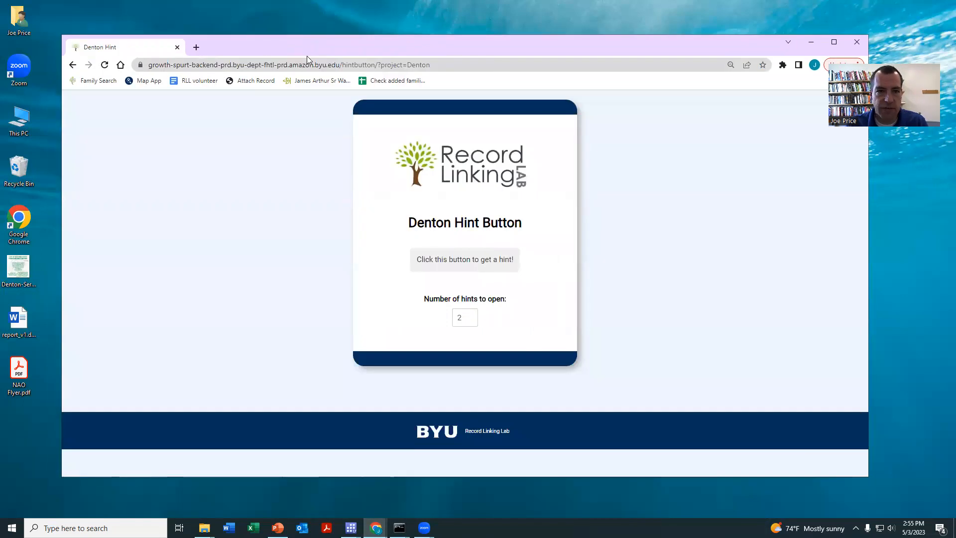
Open the goldiemay.com bookmarklet page in a new tab and add the Attach Record bookmarklet to the bookmarks bar
{"action": "left_click", "coordinate": [197, 51]}
{"action": "type", "text": "goldiemay.com"}
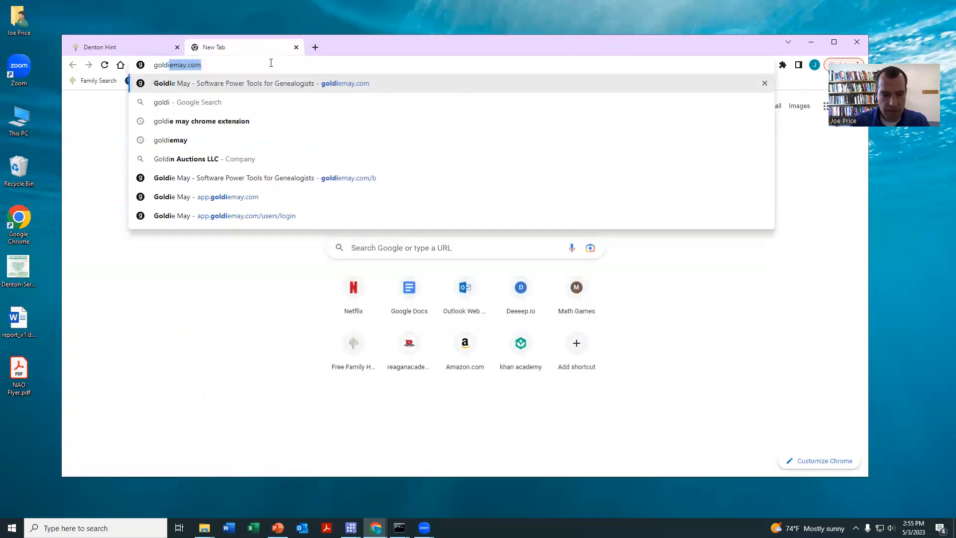
{"action": "key", "text": "Return"}
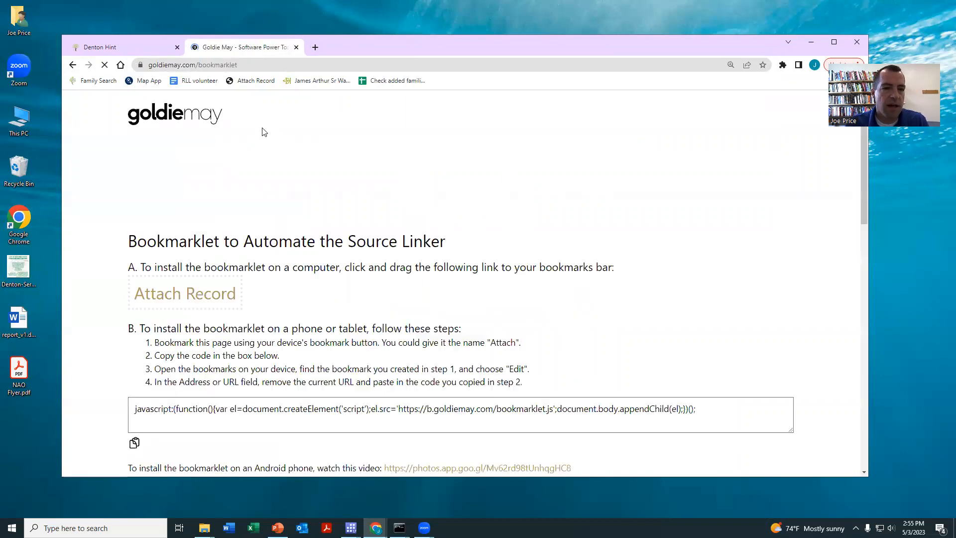
{"action": "left_click_drag", "start_coordinate": [194, 293], "coordinate": [522, 81]}
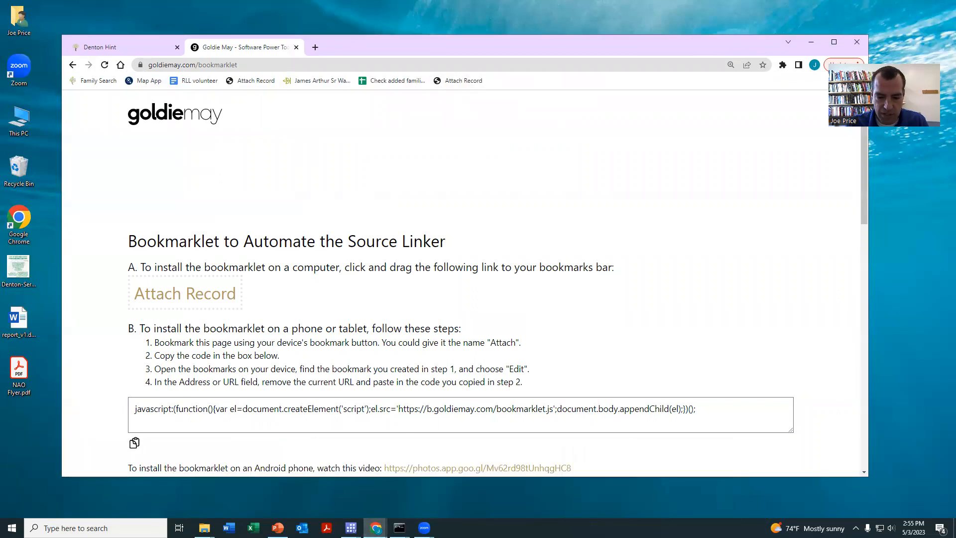
Switch to the 1930 census hint, compare the daughter's and husband's details, and attach the record with the Attach Record bookmark
{"action": "left_click", "coordinate": [576, 480]}
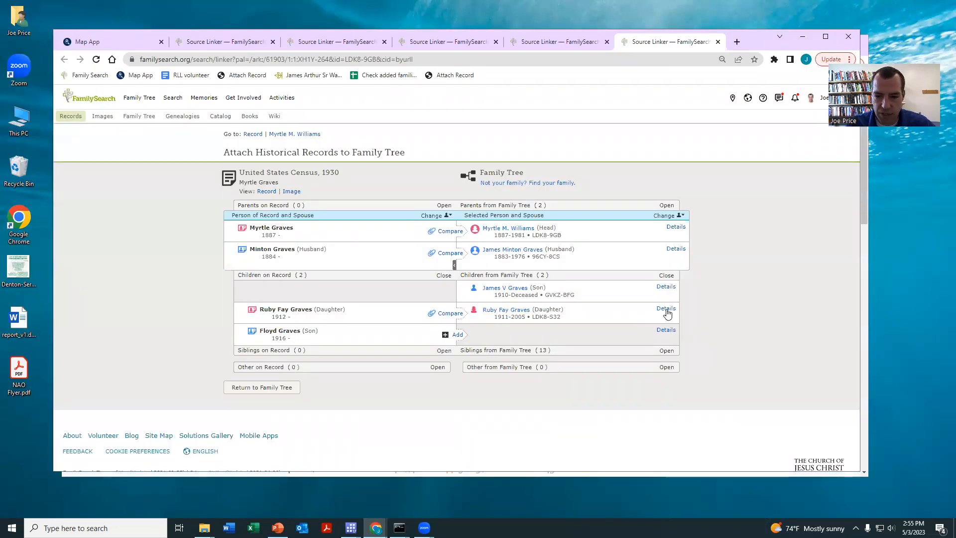
{"action": "left_click", "coordinate": [662, 309]}
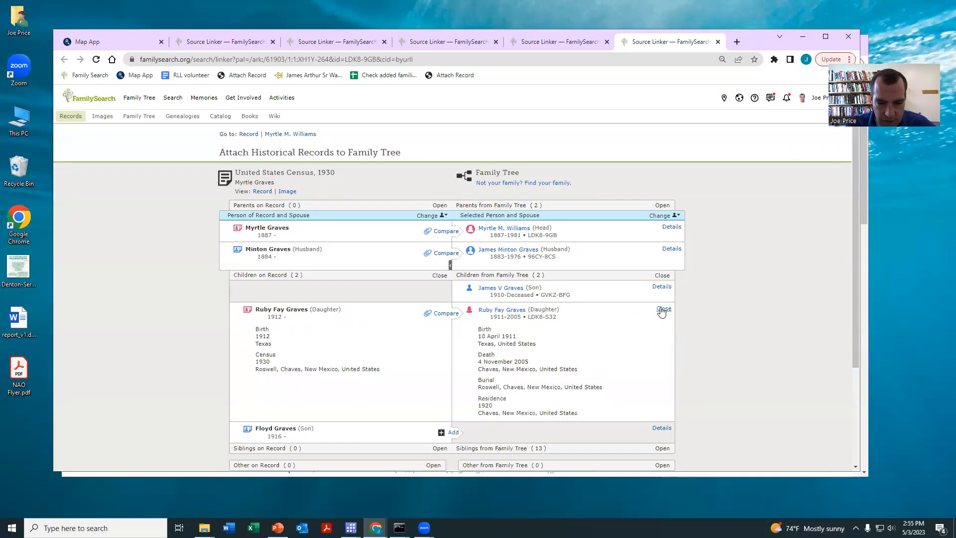
{"action": "left_click", "coordinate": [669, 250]}
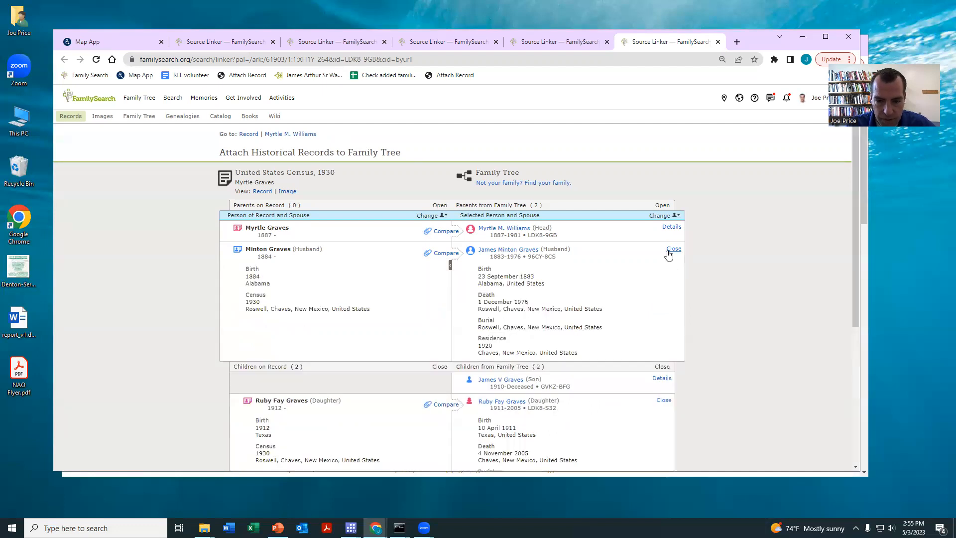
{"action": "left_click", "coordinate": [240, 75]}
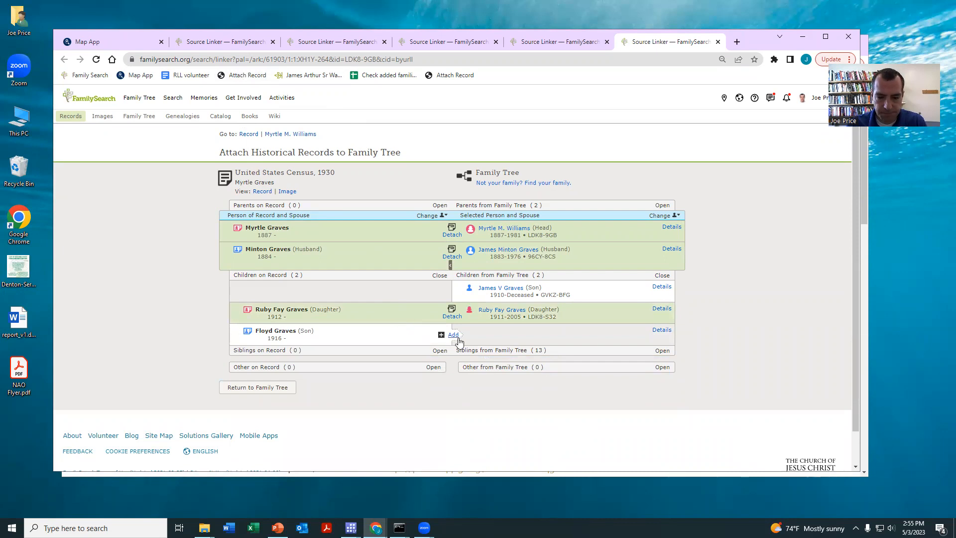
Open the form for adding the 1930 record's unmatched son to Family Tree and cancel it
{"action": "left_click", "coordinate": [453, 335]}
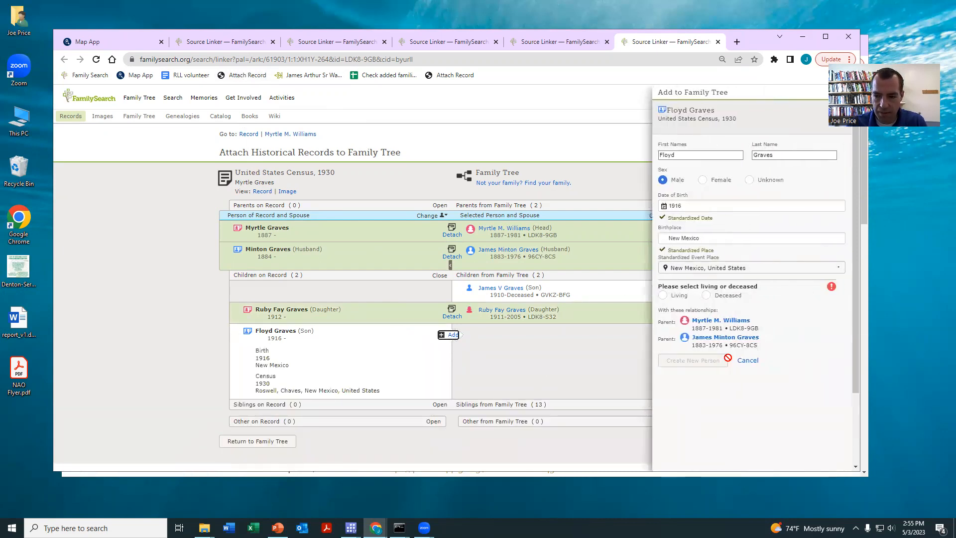
{"action": "left_click", "coordinate": [747, 361]}
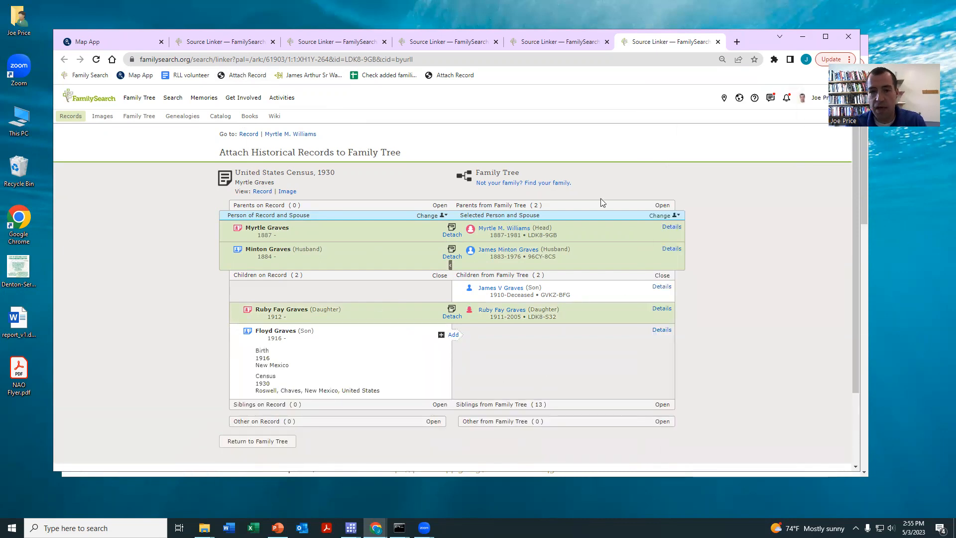